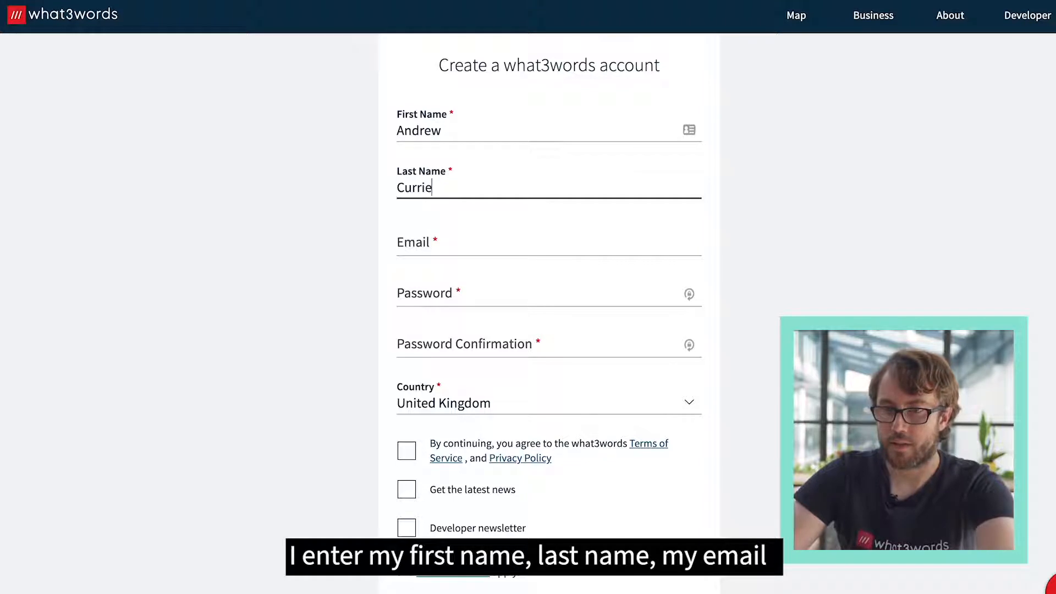
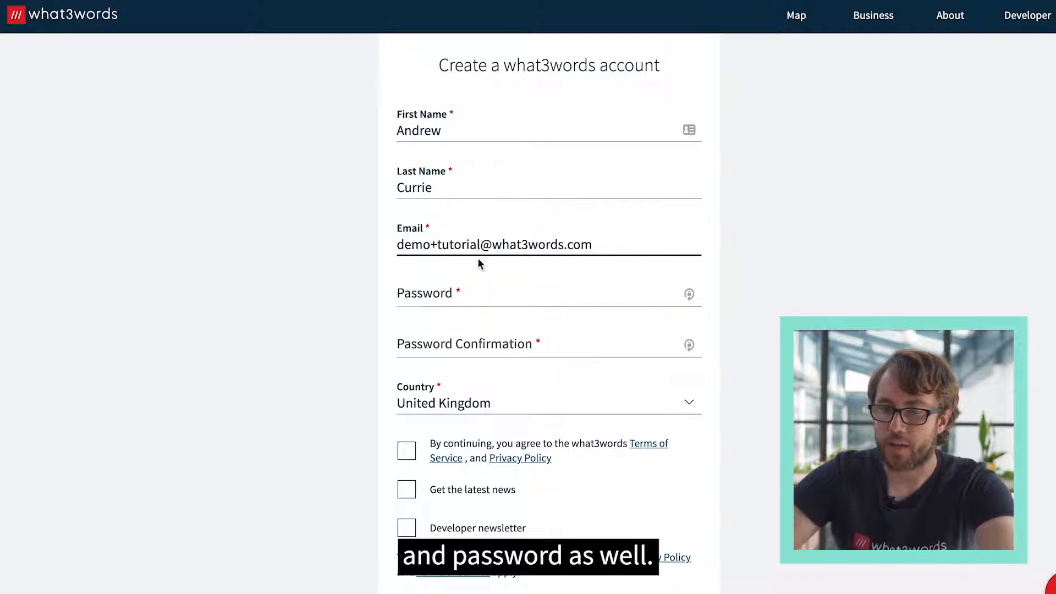
# - Enter the account password and repeat it in the password confirmation
pyautogui.click(466, 295)
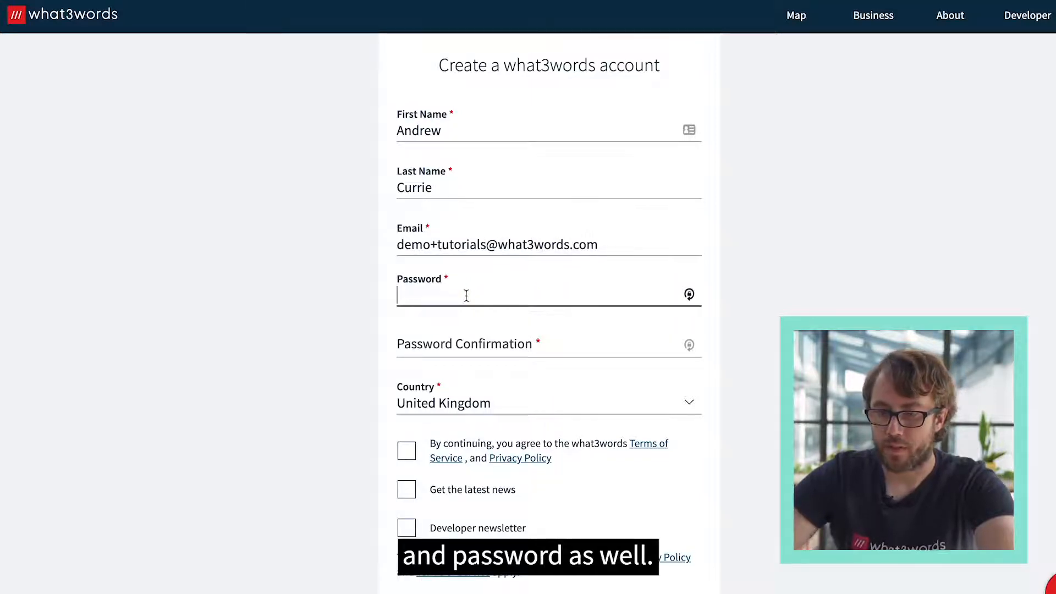
pyautogui.write('••••••••')
pyautogui.press('Tab')
pyautogui.write('••••••••')
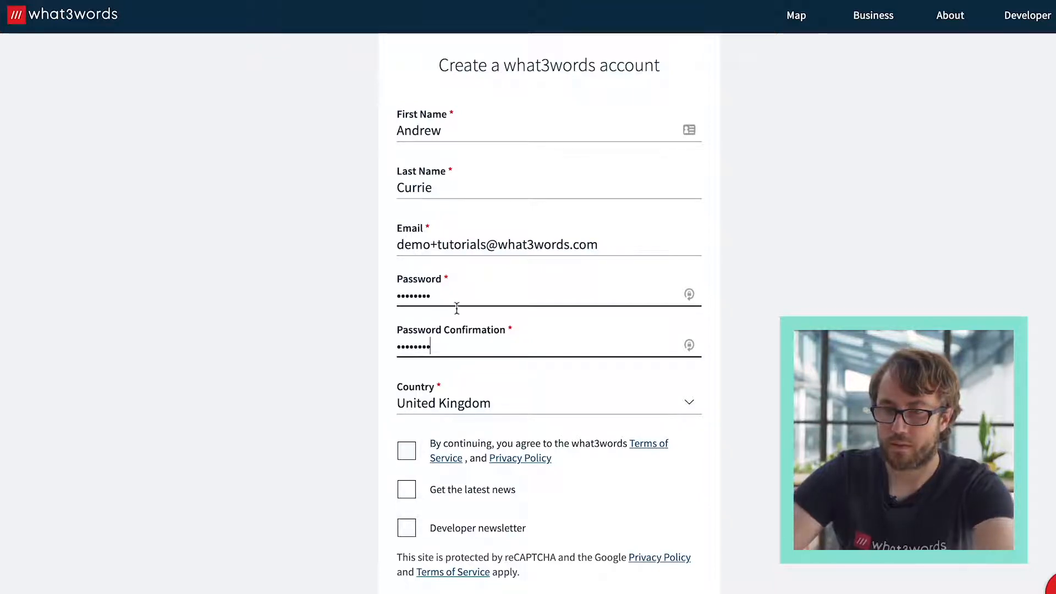
# - Agree to the Terms of Service and Privacy Policy and submit the sign-up form
pyautogui.click(406, 450)
pyautogui.scroll(-2, 490, 484)
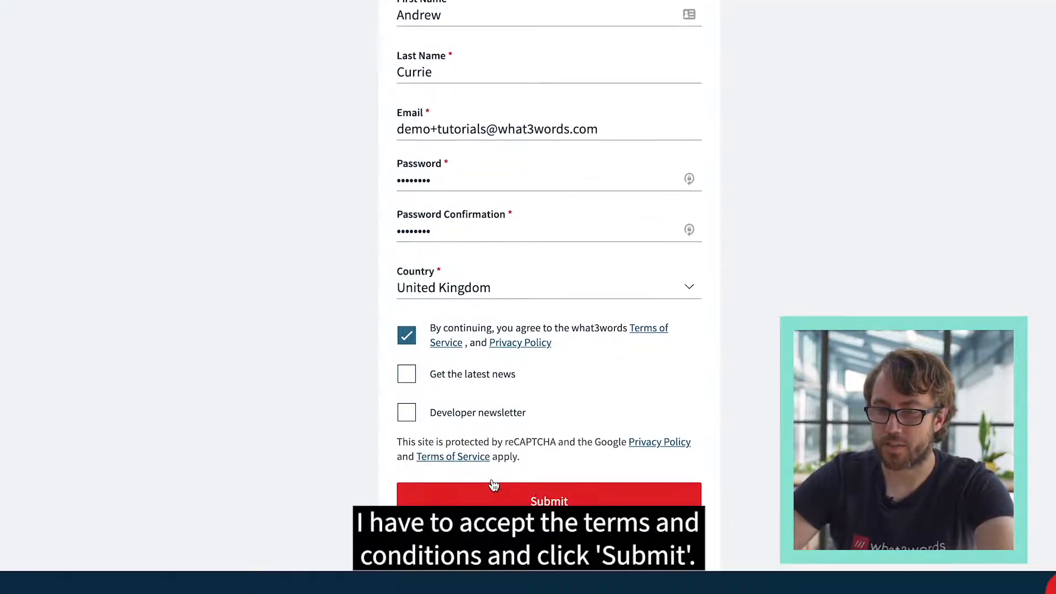
pyautogui.click(527, 501)
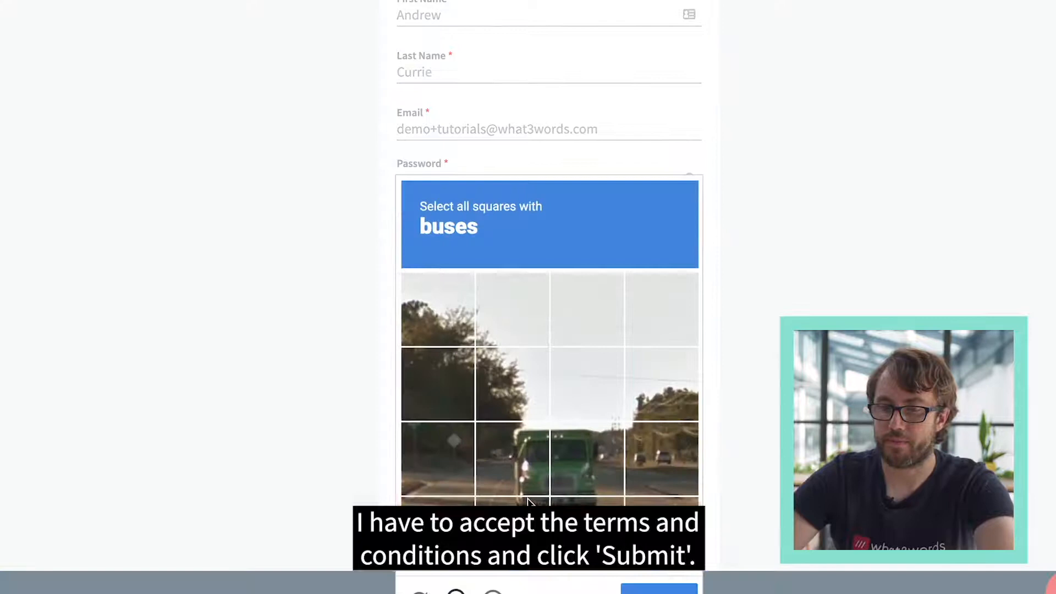
# - Solve the image challenge by selecting all squares with buses and submit the answer
pyautogui.click(530, 461)
pyautogui.click(574, 464)
pyautogui.click(579, 514)
pyautogui.click(528, 516)
pyautogui.click(659, 587)
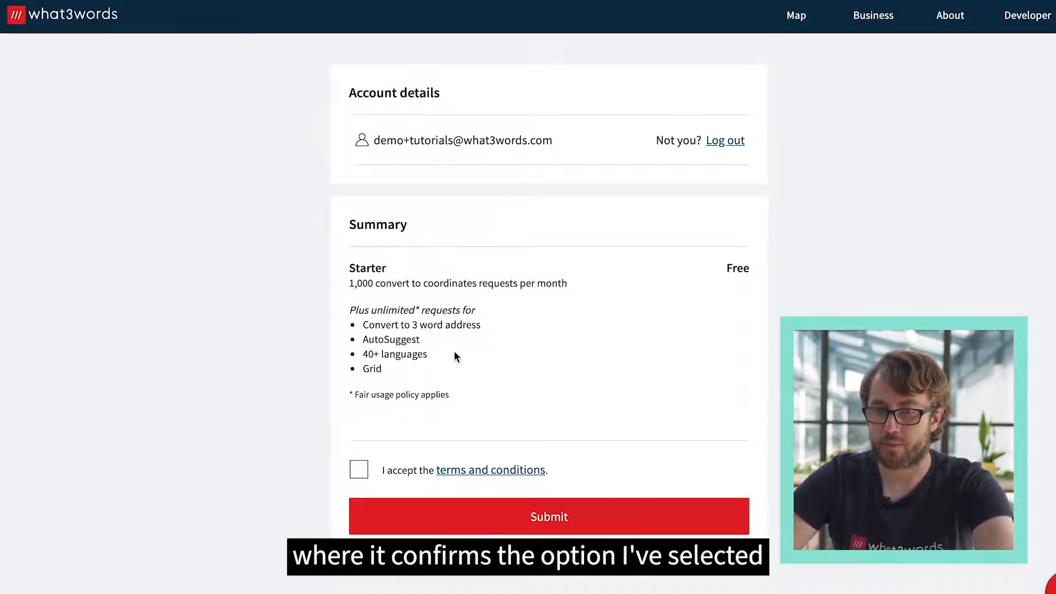
# - Accept the terms and conditions for the free Starter plan and submit the order
pyautogui.click(359, 469)
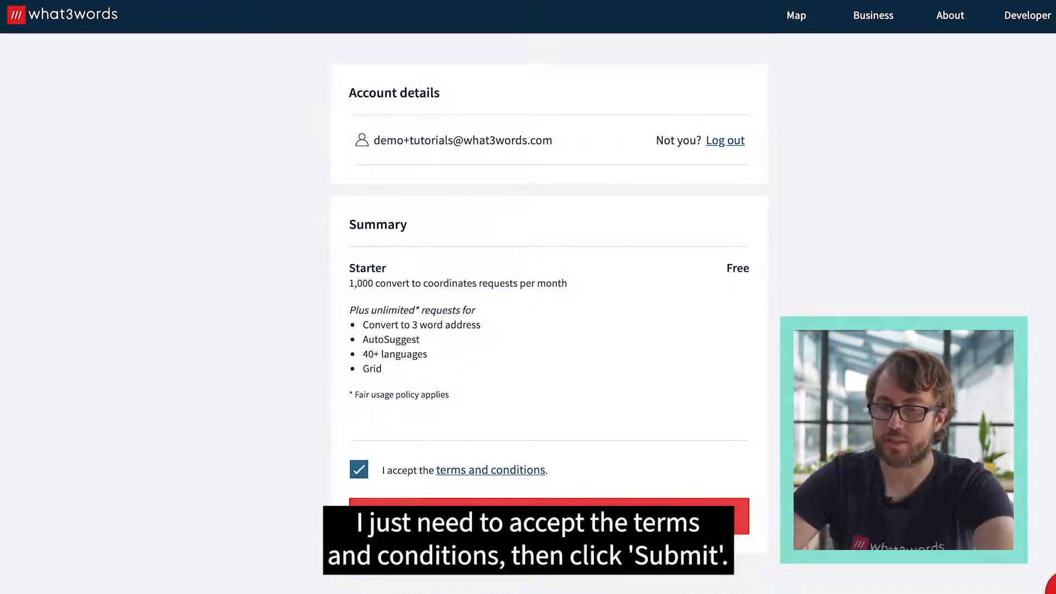
pyautogui.click(548, 516)
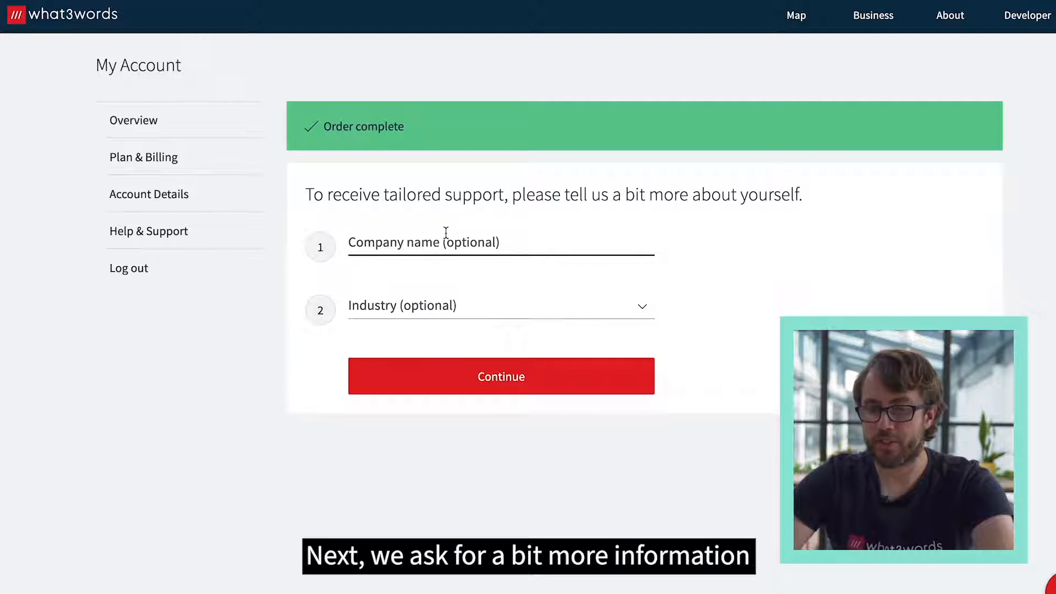
# - Provide the company name what3words and the industry E-commerce, and continue to API key creation
pyautogui.click(476, 238)
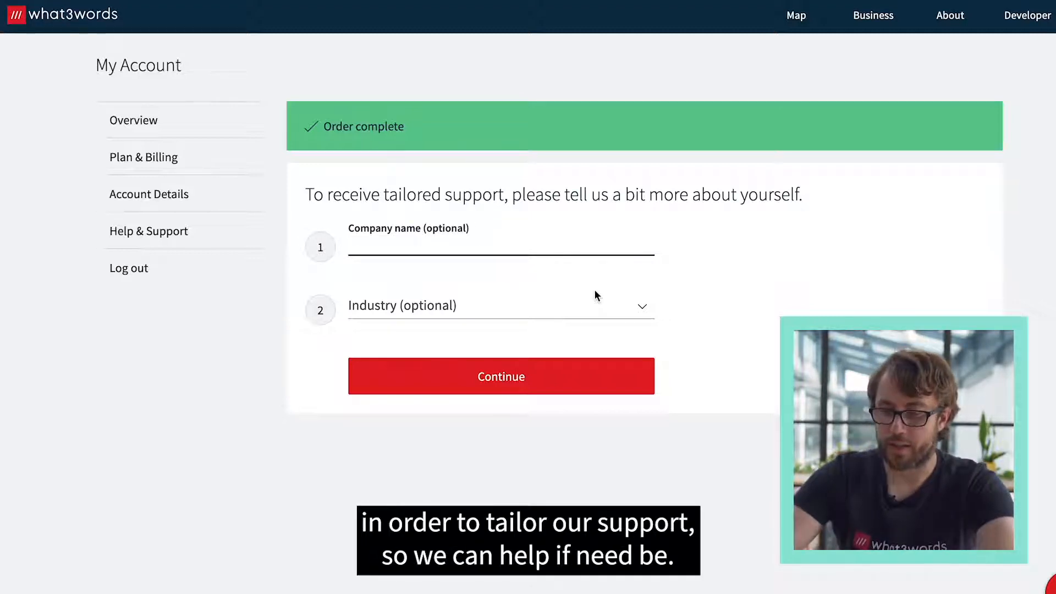
pyautogui.write('what3words')
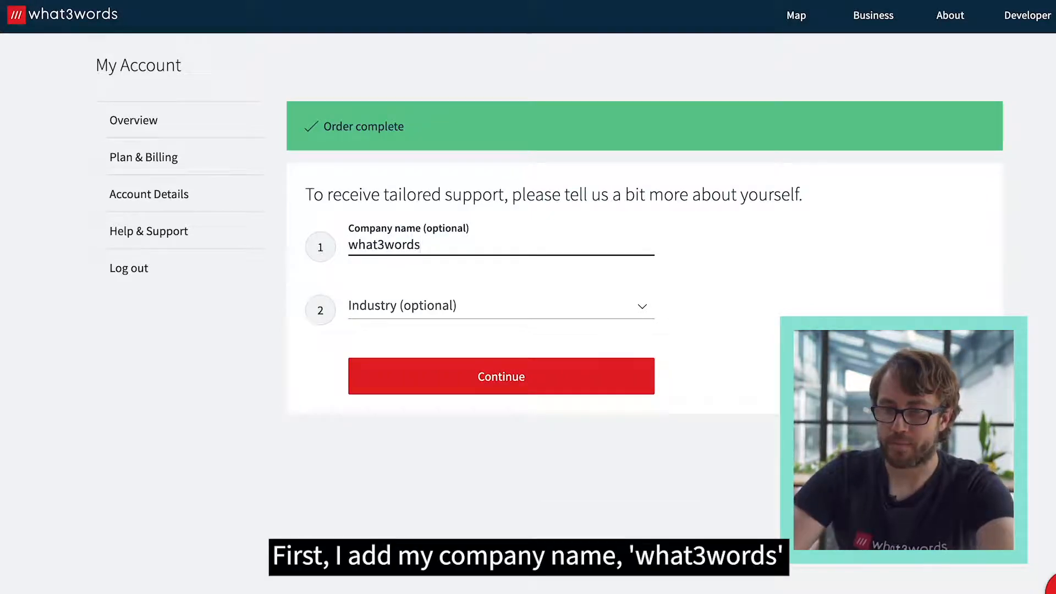
pyautogui.press('Tab')
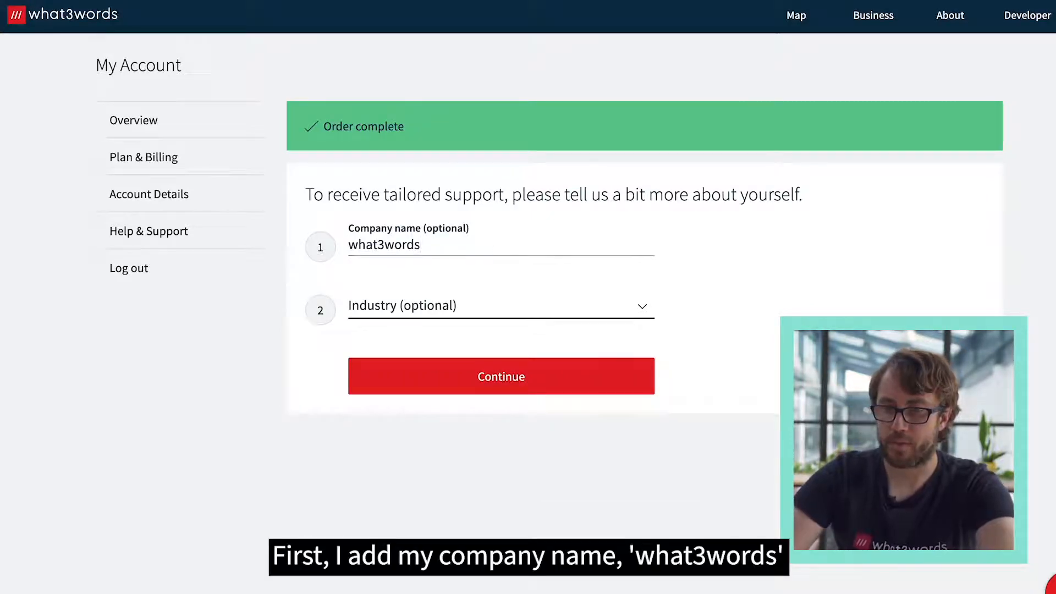
pyautogui.click(531, 309)
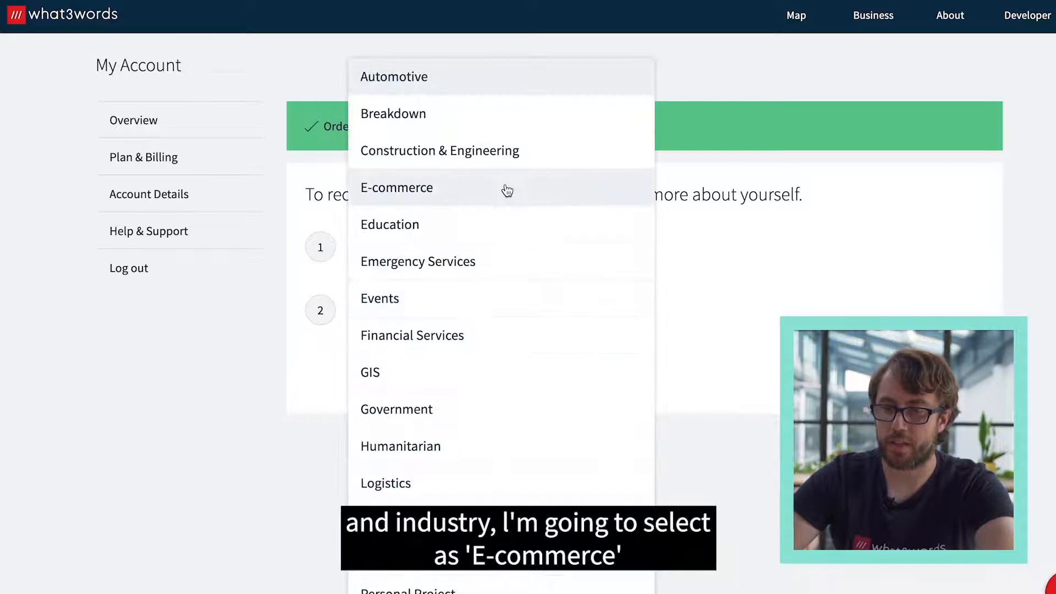
pyautogui.click(506, 188)
pyautogui.click(532, 380)
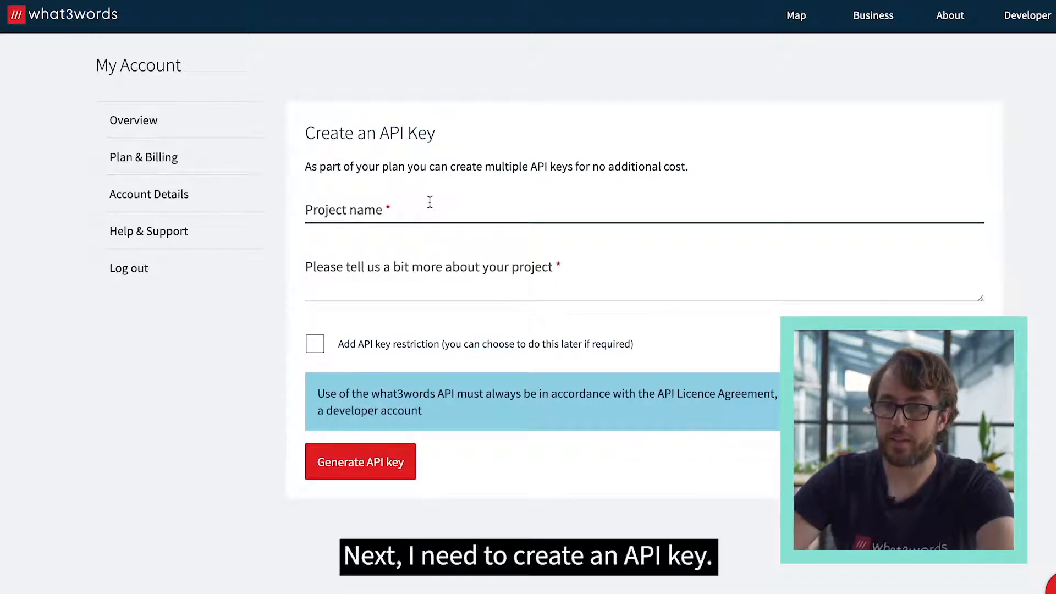
# - Name the API key project "what3words video" and describe it as "Wordpress"
pyautogui.click(464, 205)
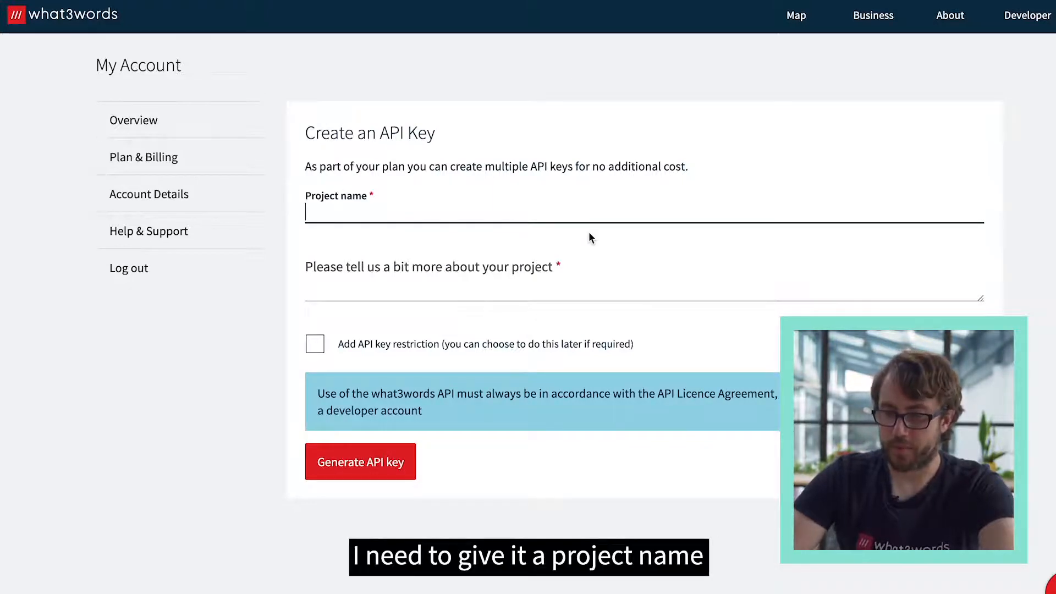
pyautogui.write('what3words')
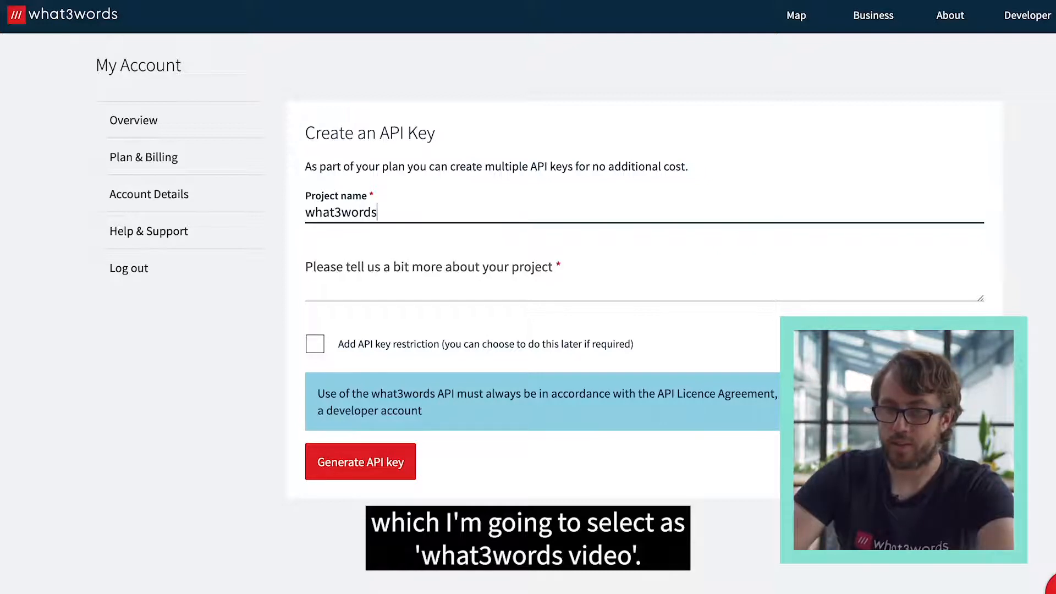
pyautogui.write(' video')
pyautogui.press('Tab')
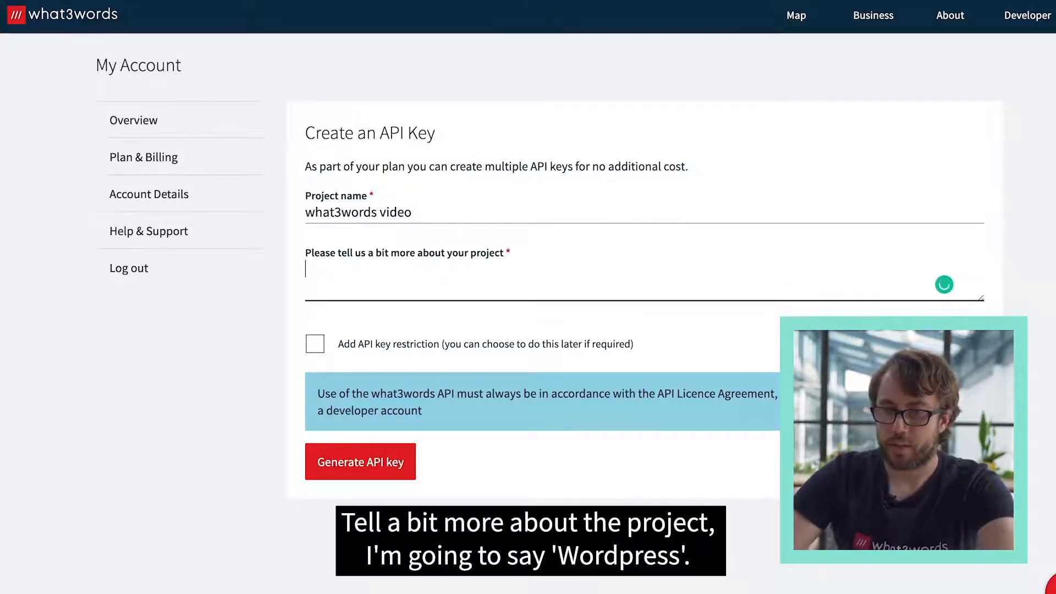
pyautogui.write('Wordpress')
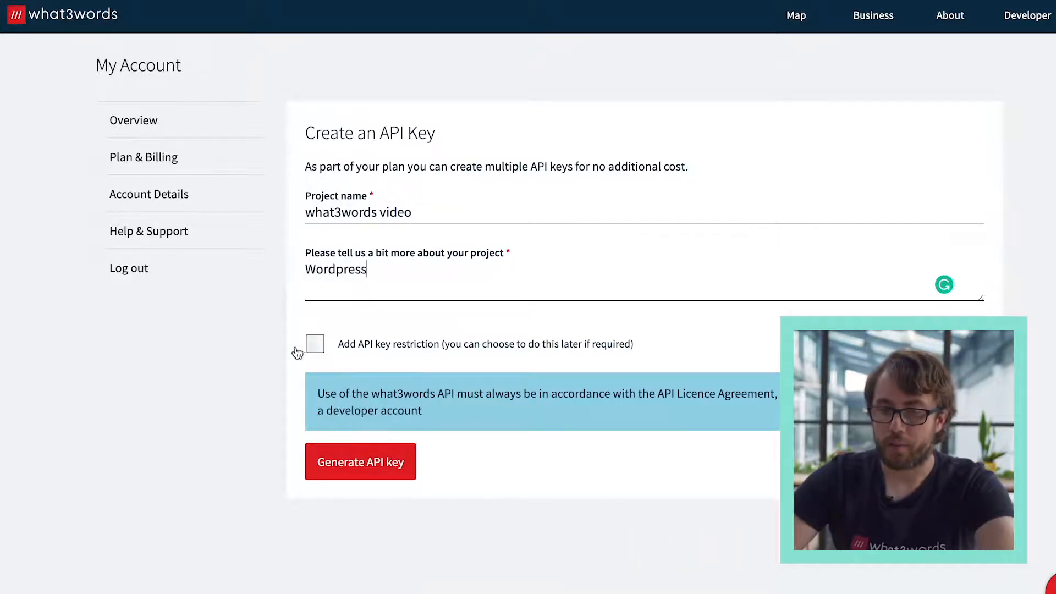
# - Preview the HTTP referrers option of the API key restriction and turn the restriction back off
pyautogui.click(372, 343)
pyautogui.click(372, 343)
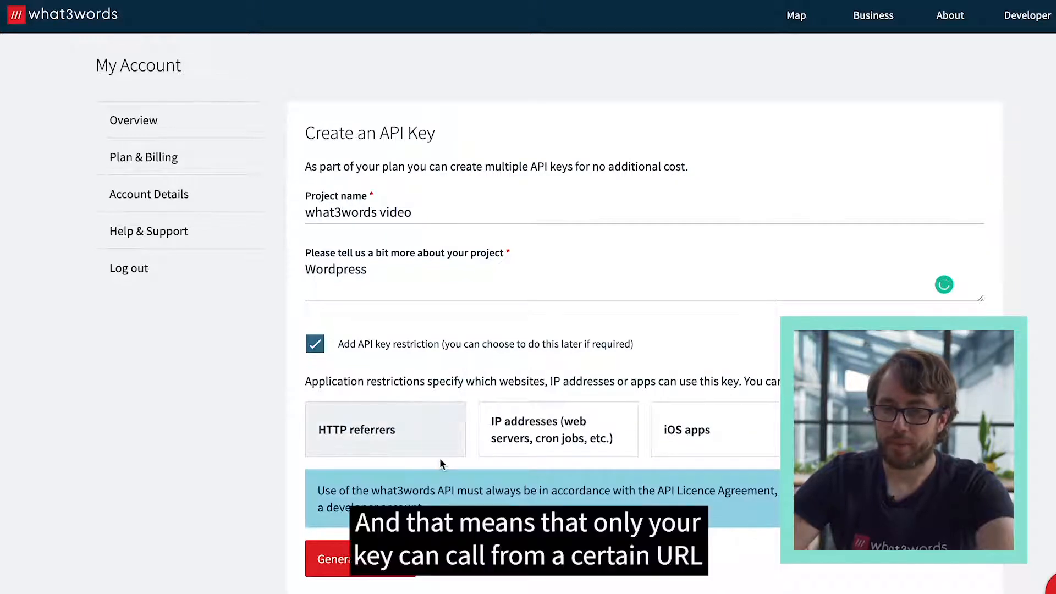
pyautogui.scroll(-1, 434, 440)
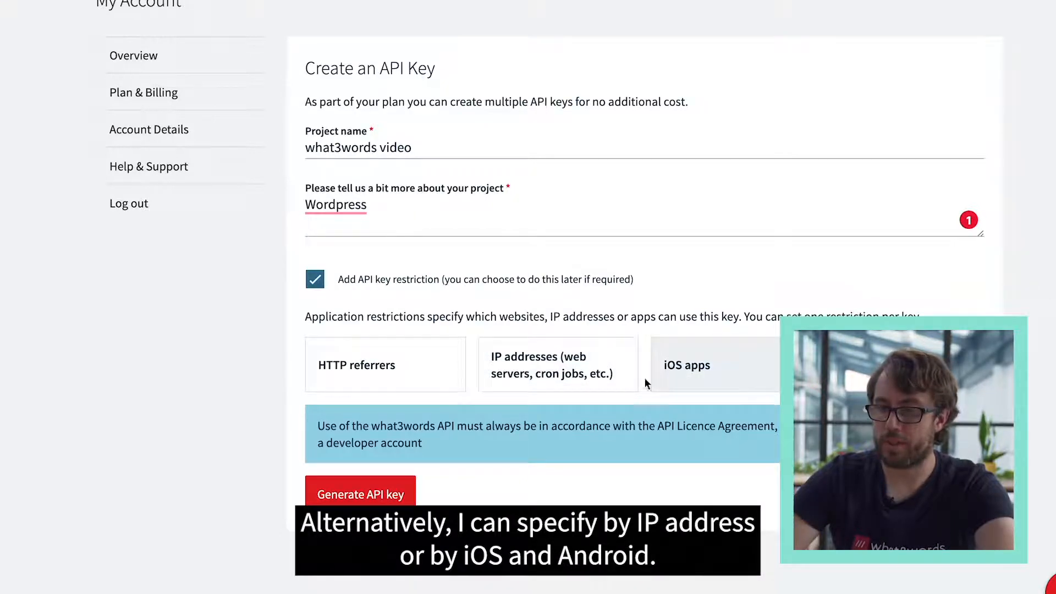
pyautogui.click(378, 377)
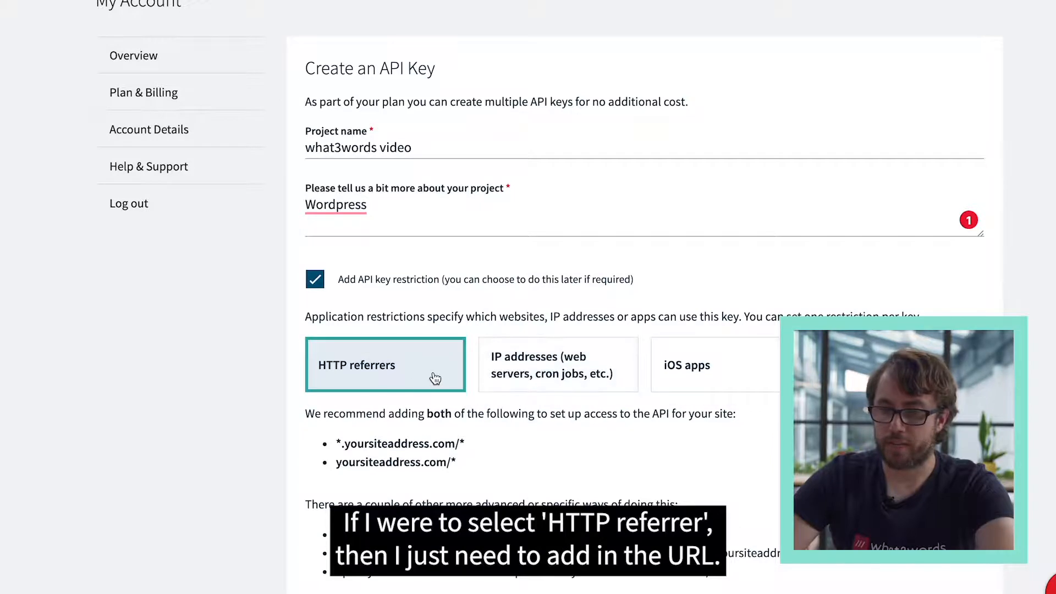
pyautogui.scroll(-2, 385, 455)
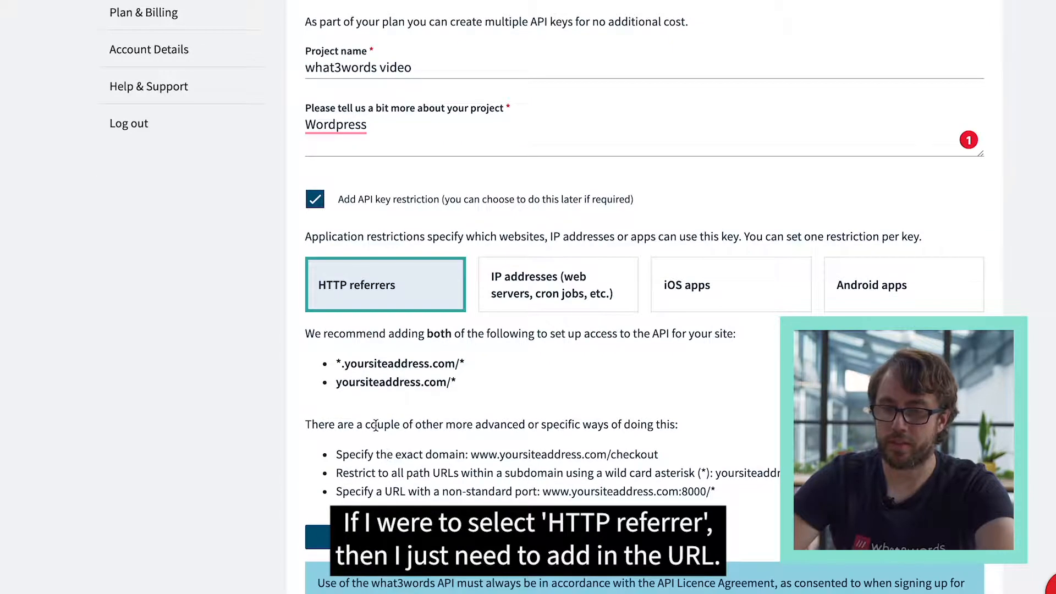
pyautogui.scroll(-2, 375, 425)
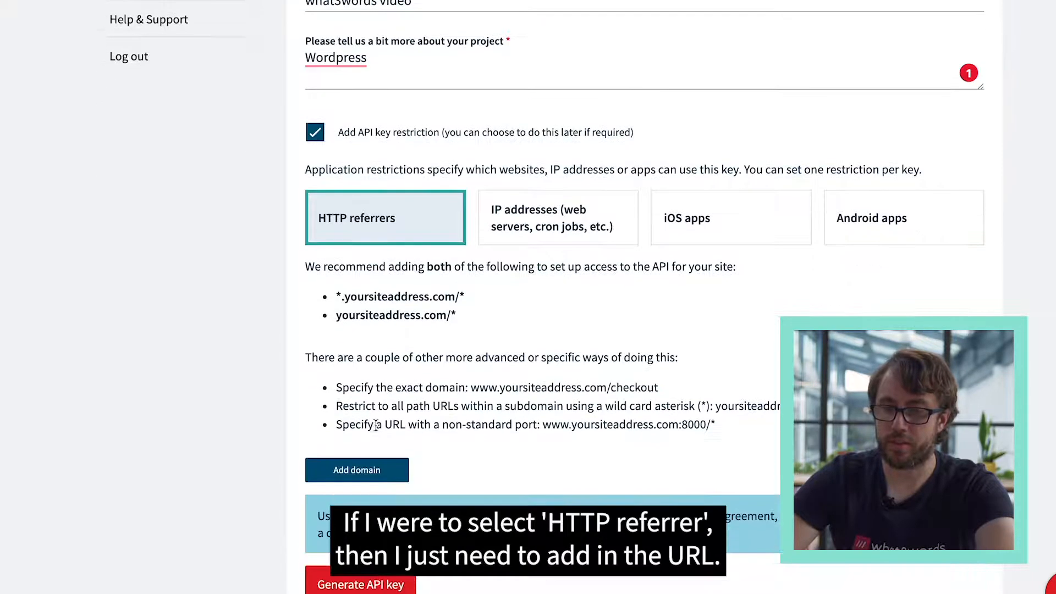
pyautogui.click(316, 131)
pyautogui.scroll(4, 421, 150)
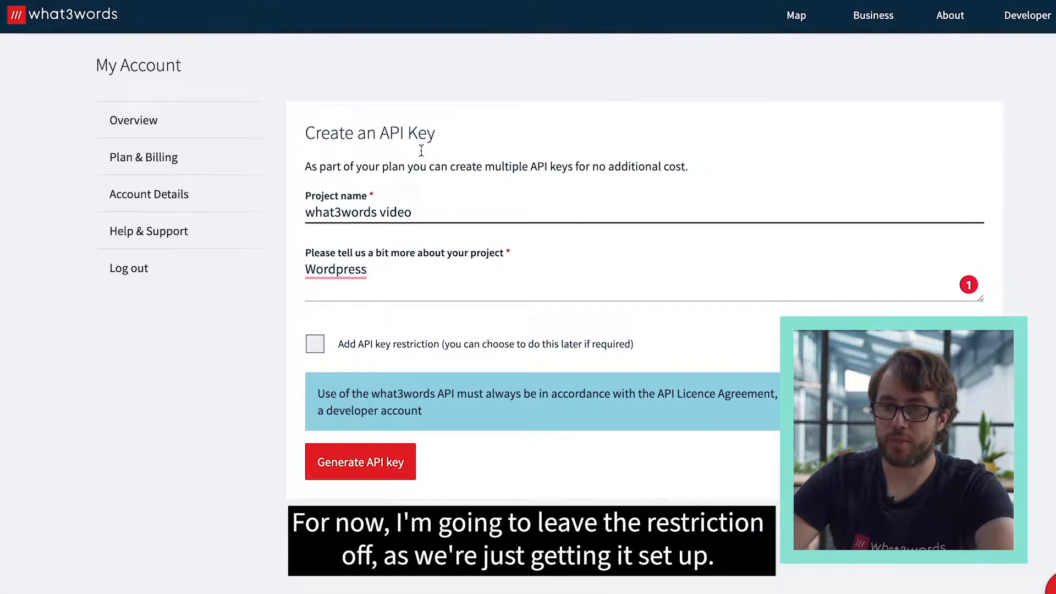
# - Generate the API key for the project and copy it to the clipboard
pyautogui.click(388, 464)
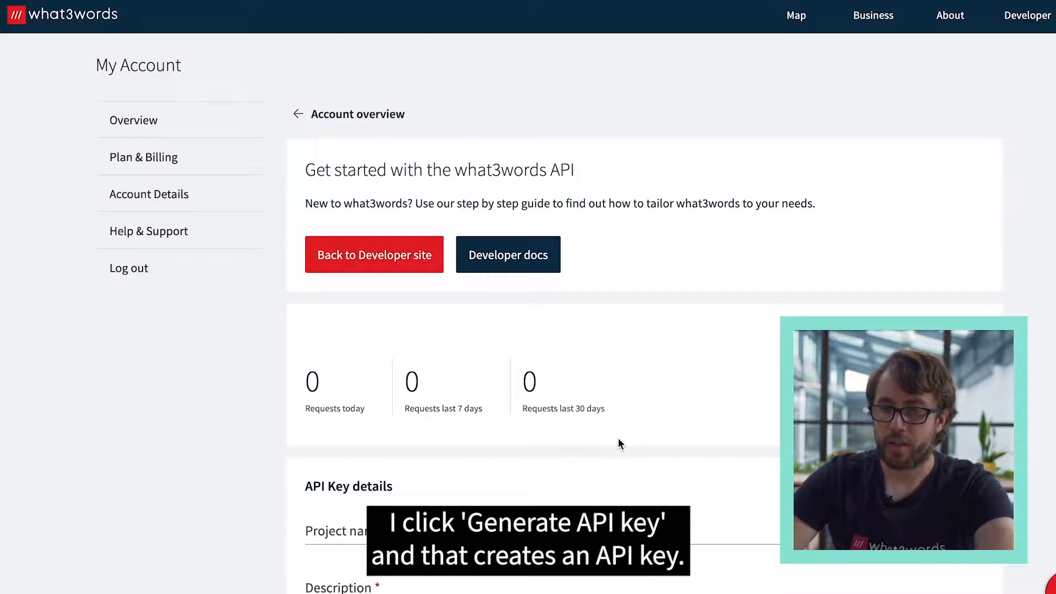
pyautogui.scroll(-1, 618, 439)
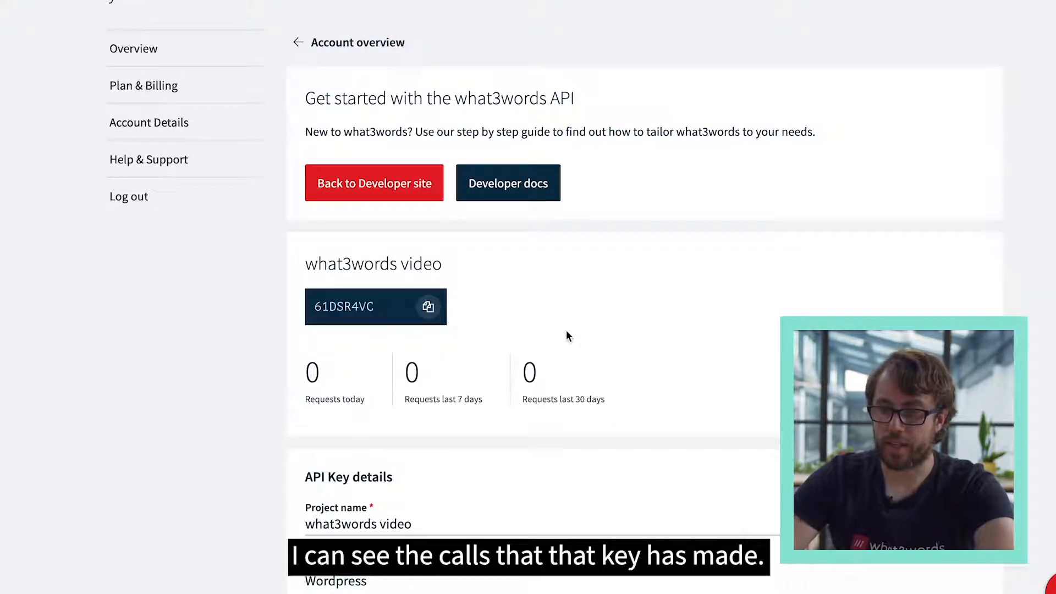
pyautogui.click(429, 308)
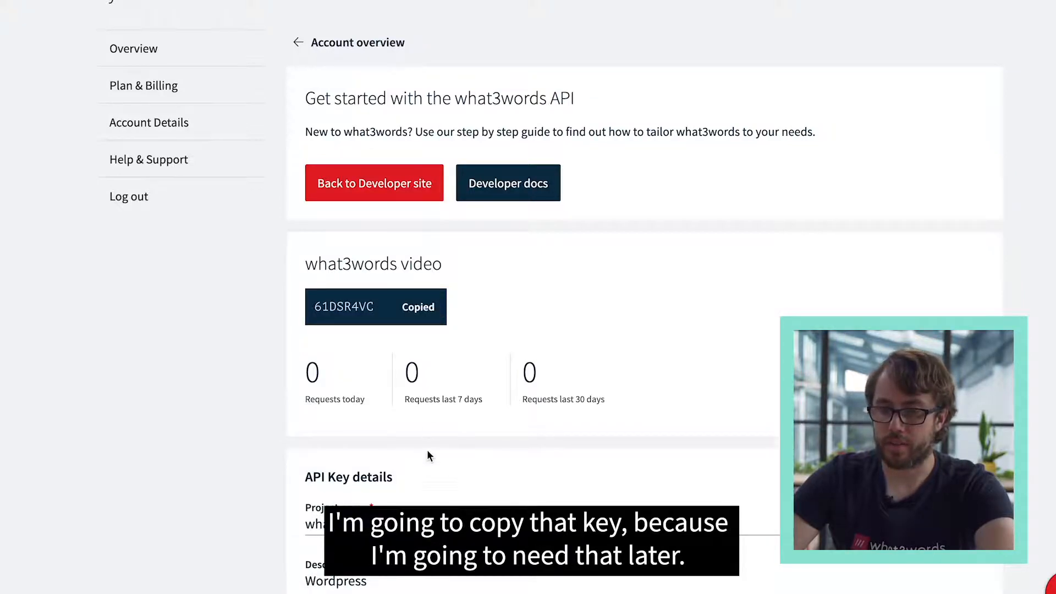
pyautogui.scroll(-5, 428, 454)
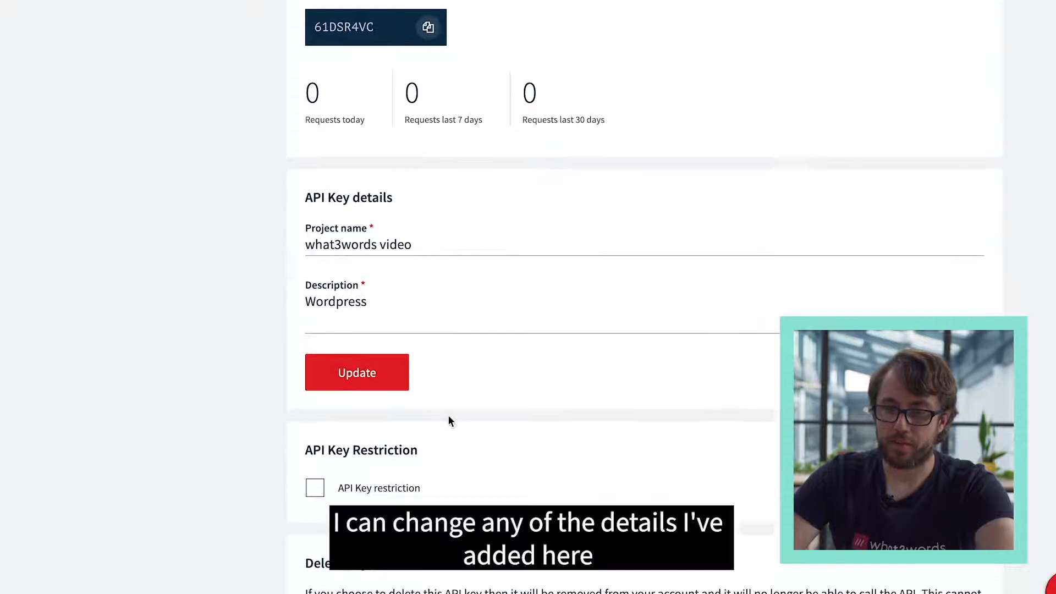
pyautogui.scroll(-2, 448, 420)
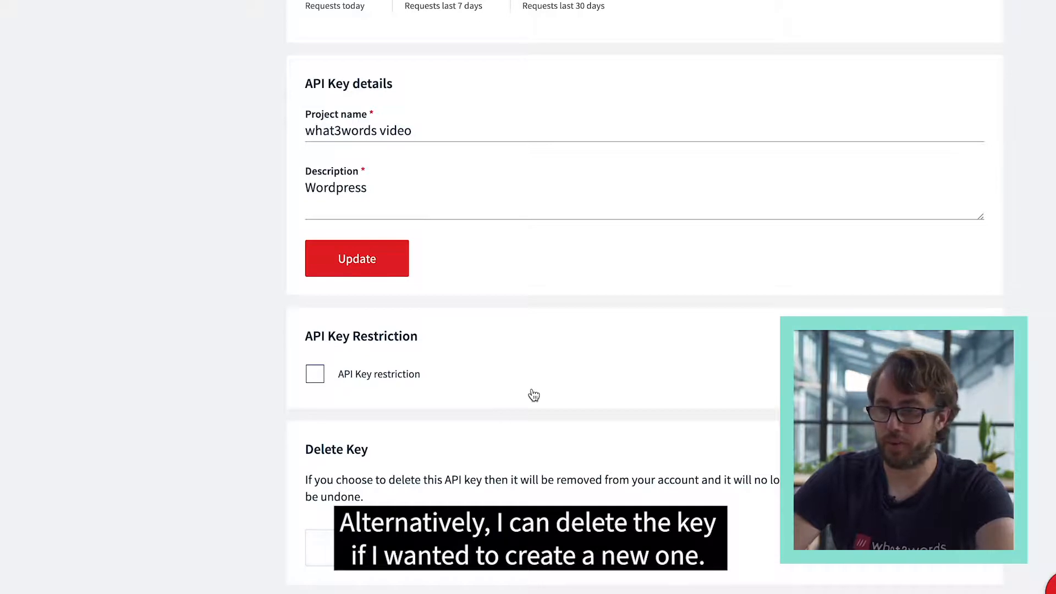
pyautogui.scroll(8, 533, 394)
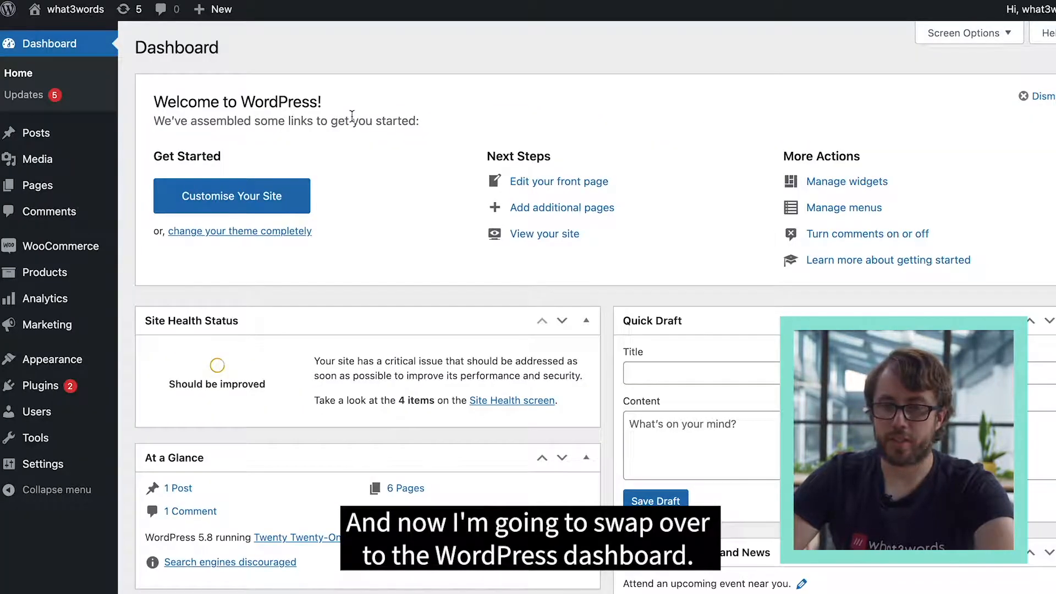
# - Switch to the WordPress dashboard and, from the installed plugins list, open the page for adding a new plugin
pyautogui.moveTo(52, 390)
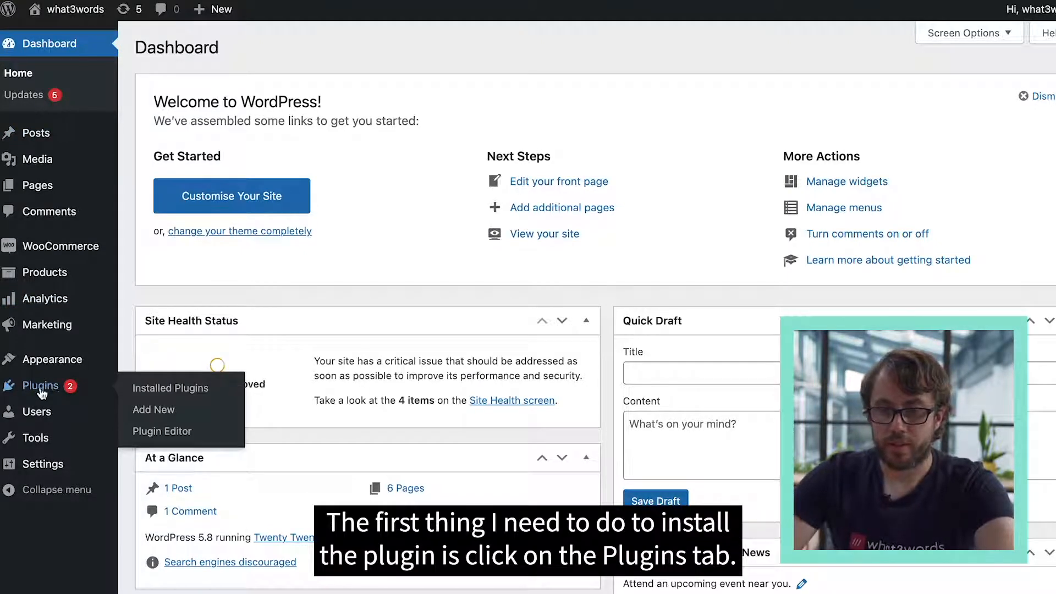
pyautogui.click(55, 393)
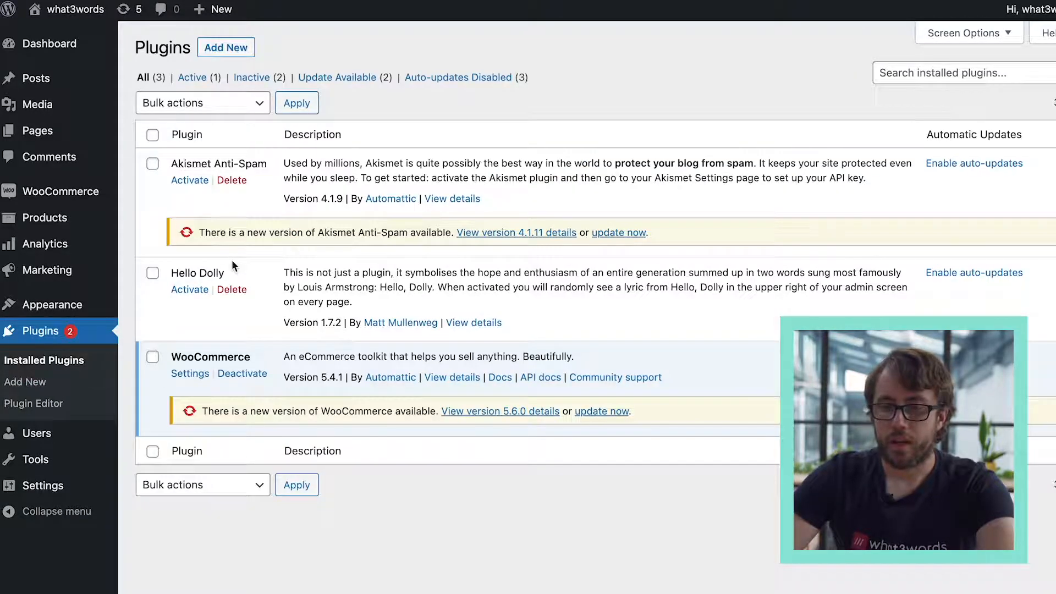
pyautogui.click(236, 52)
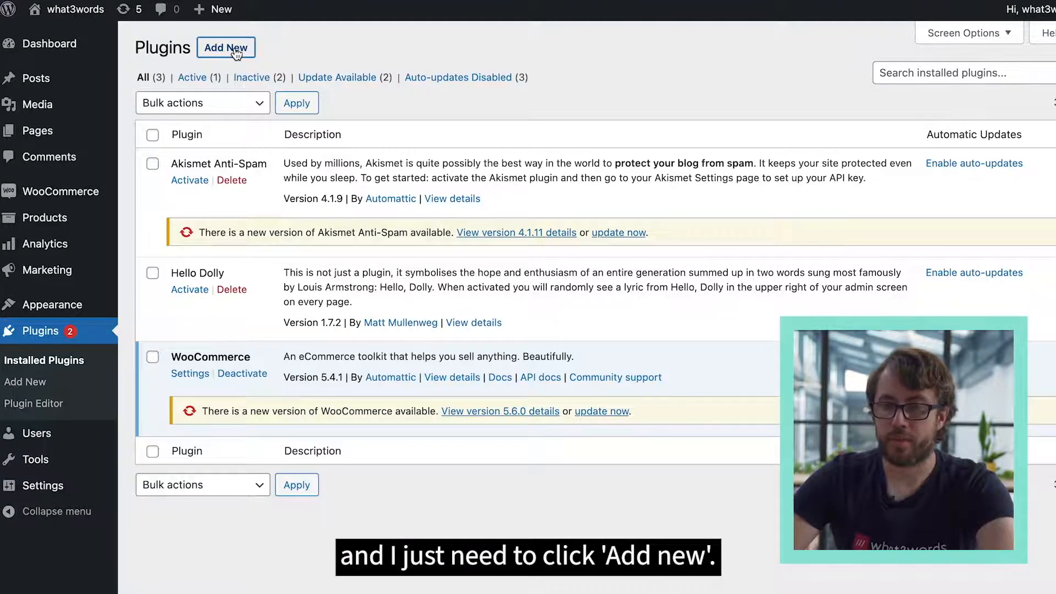
# - Search the plugin directory for "what3words", and install and activate the what3words Address Field plugin
pyautogui.click(919, 89)
pyautogui.write('what3words')
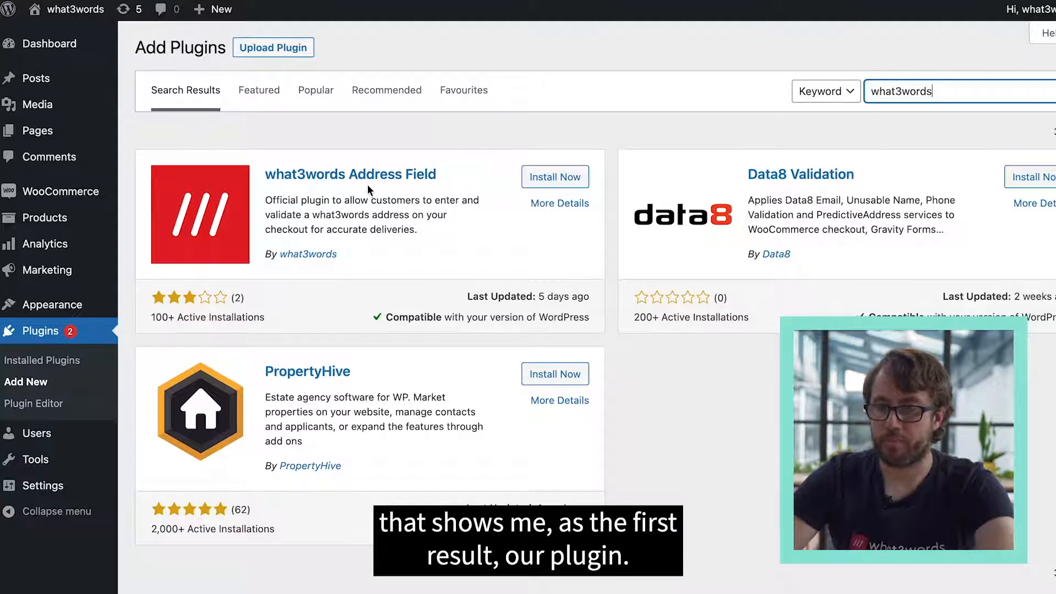
pyautogui.click(567, 181)
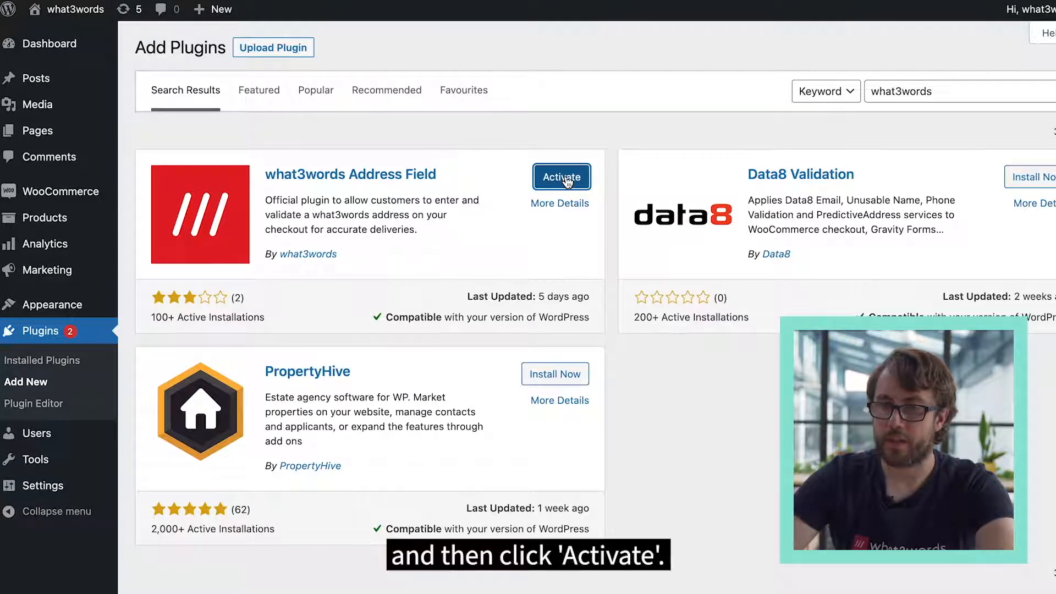
pyautogui.click(561, 177)
# - Open the what3words Address Field plugin's settings, replace the API key with the copied one and save it
pyautogui.scroll(-2, 201, 412)
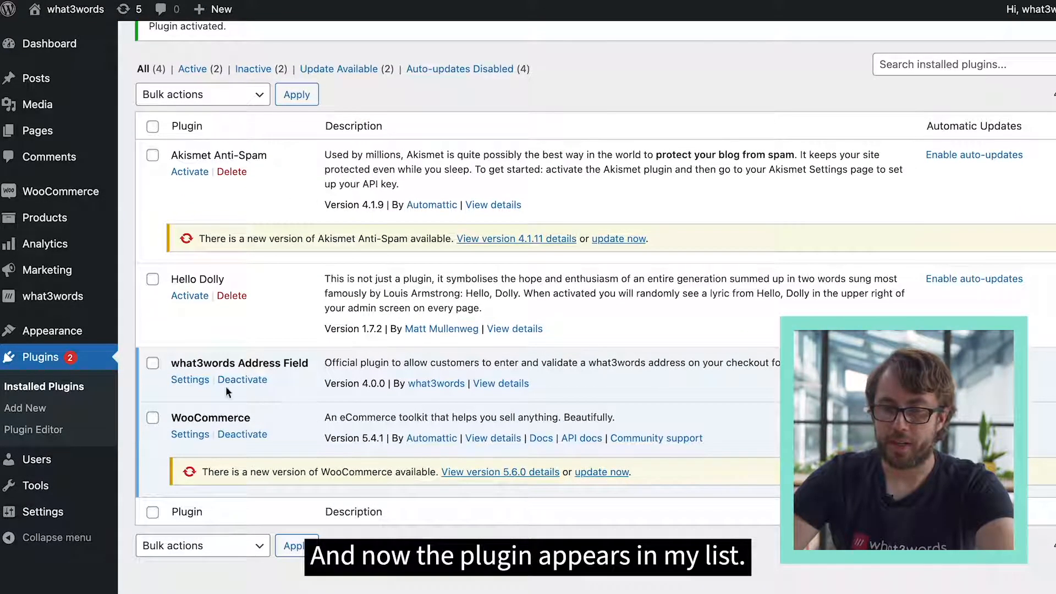
pyautogui.click(187, 384)
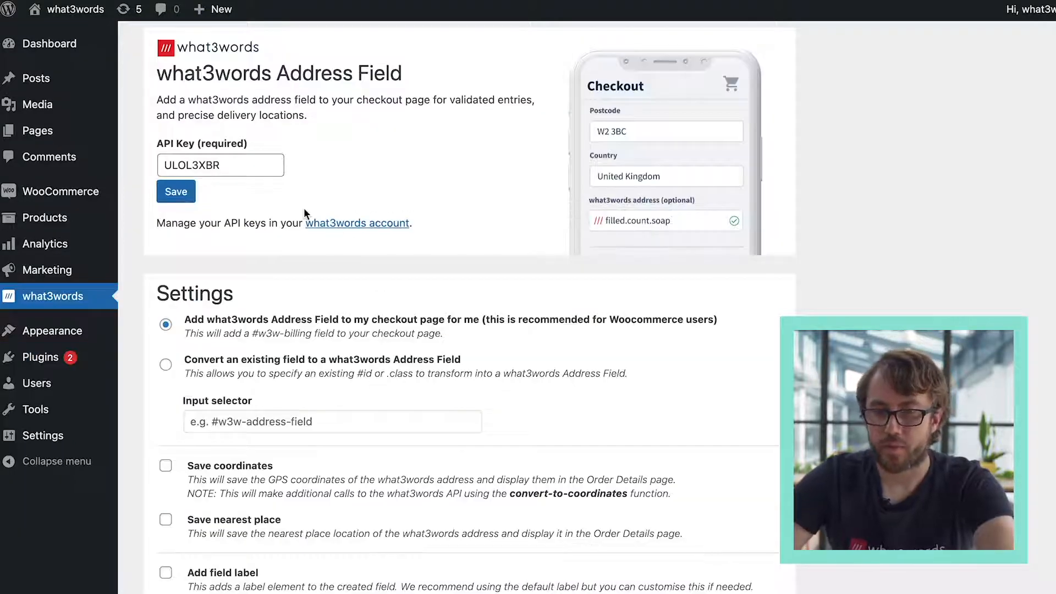
pyautogui.click(205, 165)
pyautogui.doubleClick(205, 165)
pyautogui.hotkey('ctrl', 'v')
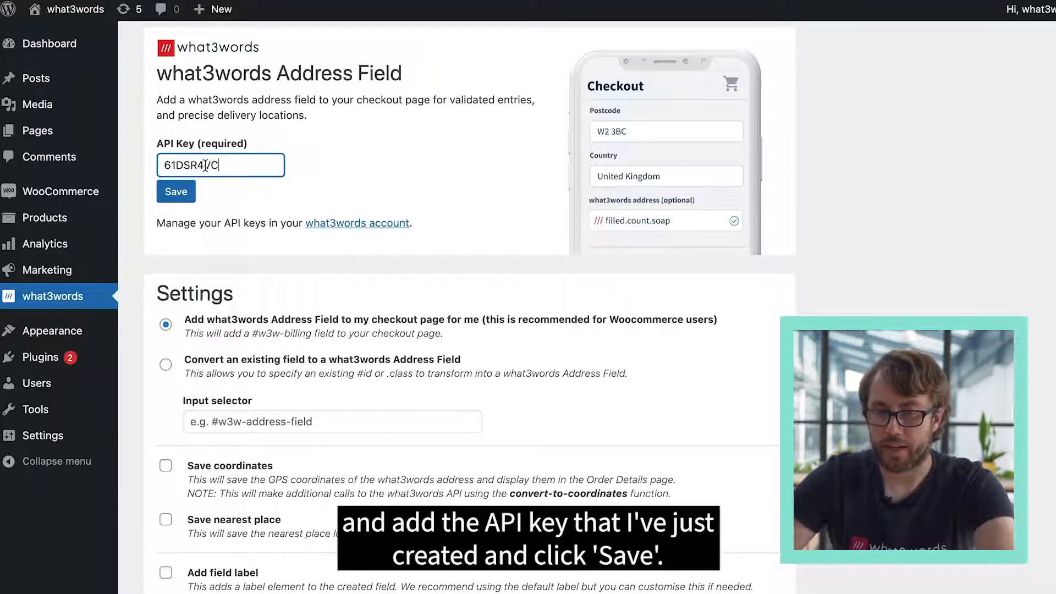
pyautogui.click(164, 191)
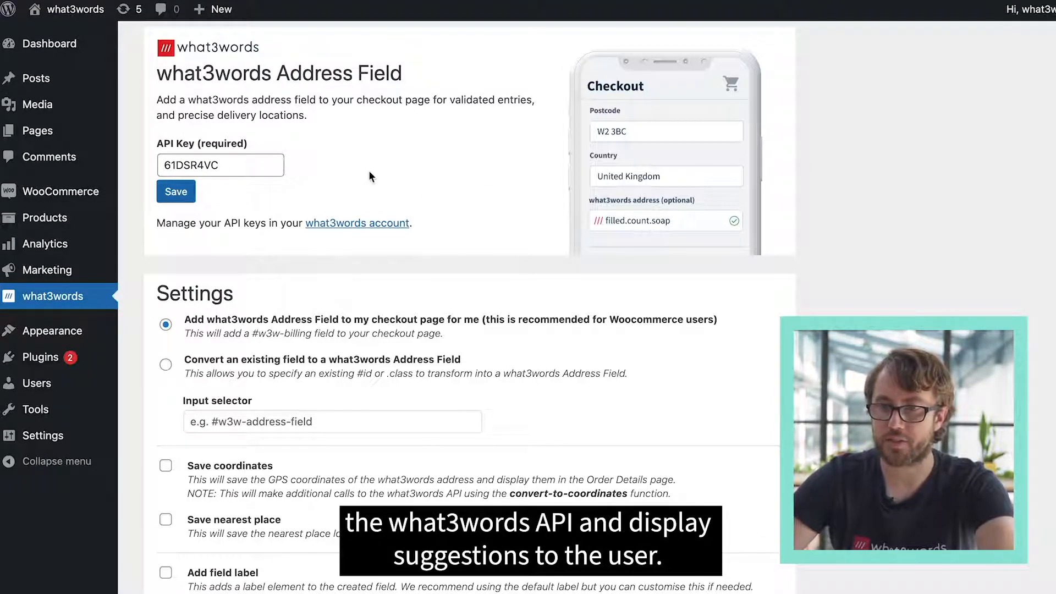
# - Try the option to convert an existing field to a what3words Address Field, with input selector "#what3wordsAddress"
pyautogui.scroll(-3, 368, 170)
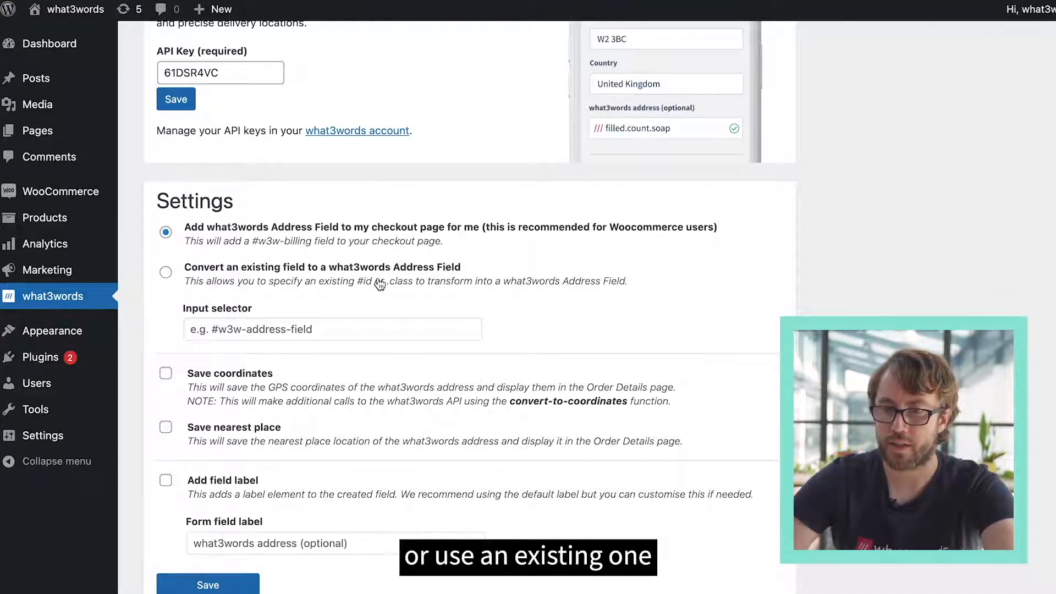
pyautogui.click(167, 273)
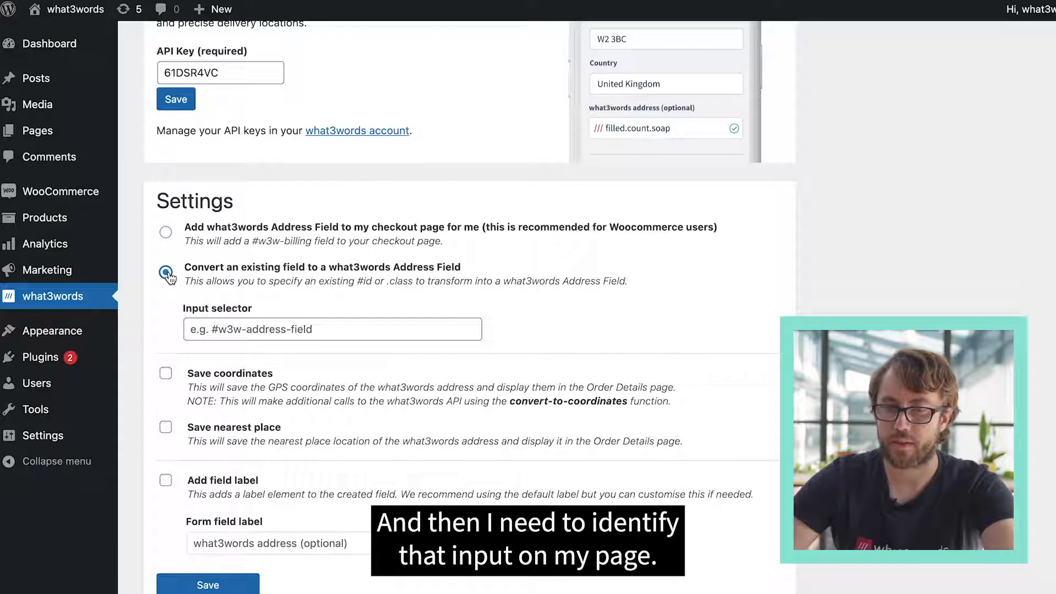
pyautogui.click(262, 330)
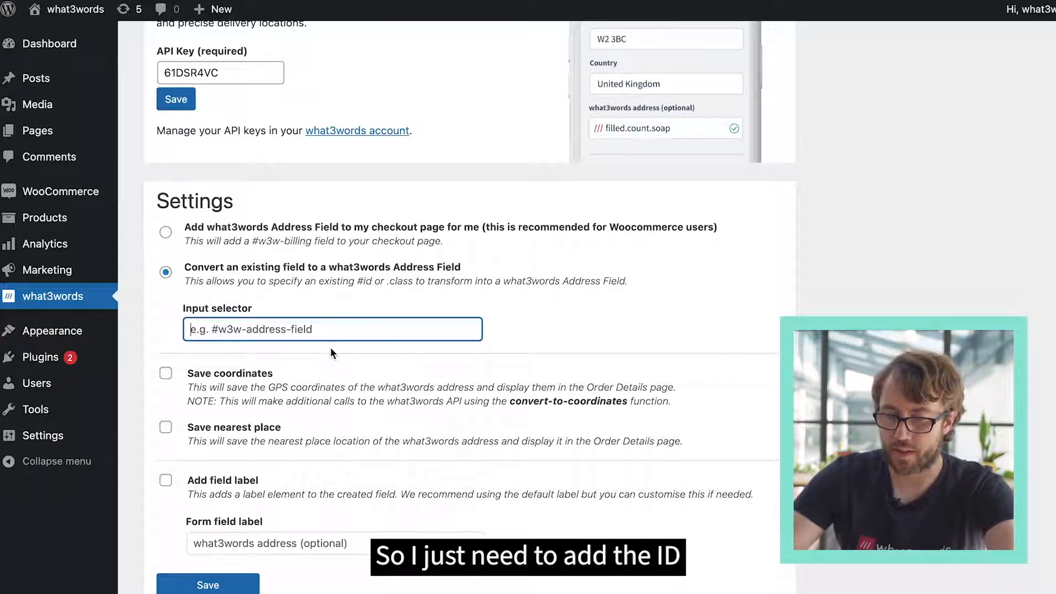
pyautogui.write('#')
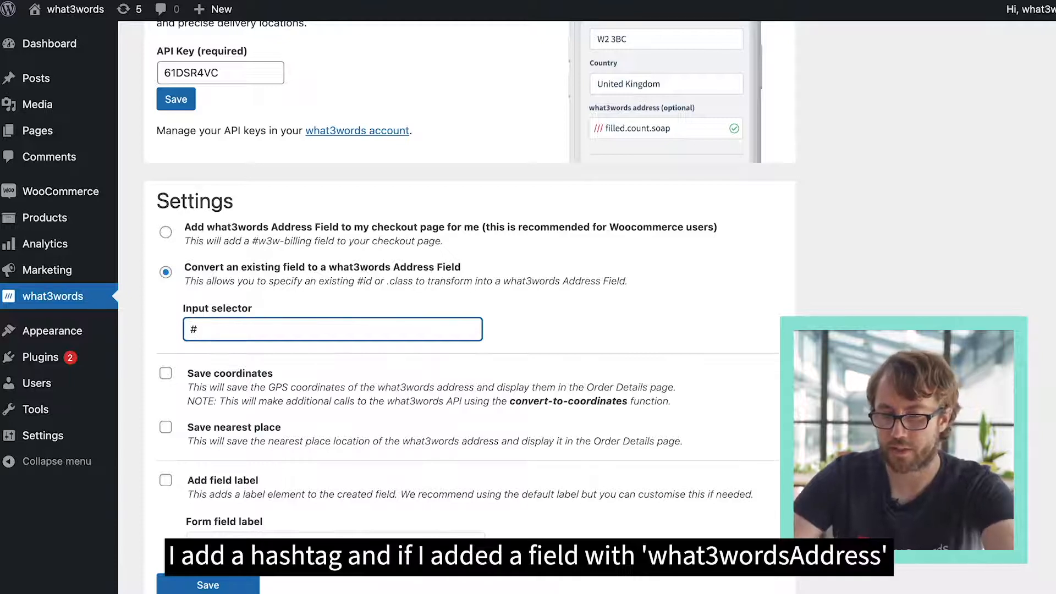
pyautogui.write('what3wordsAdd')
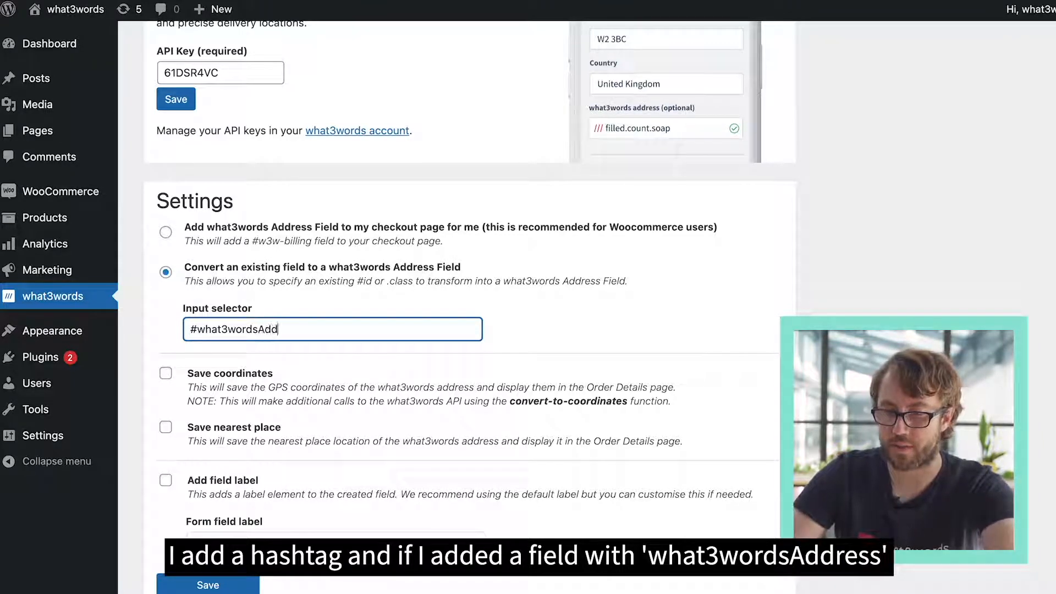
pyautogui.write('ress')
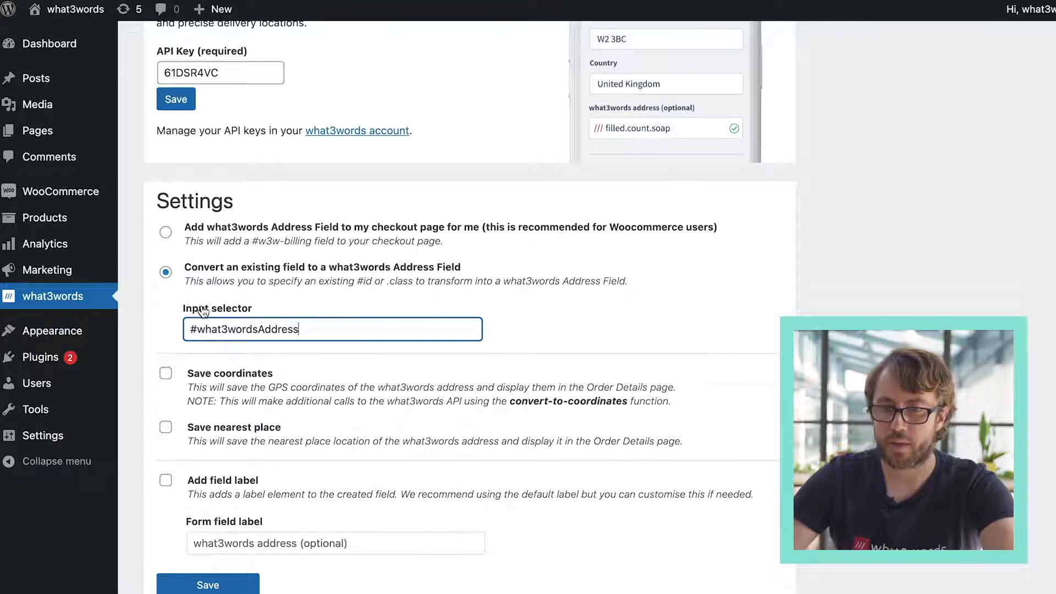
# - Choose to add the what3words Address Field to the checkout page automatically and save the plugin settings
pyautogui.click(166, 233)
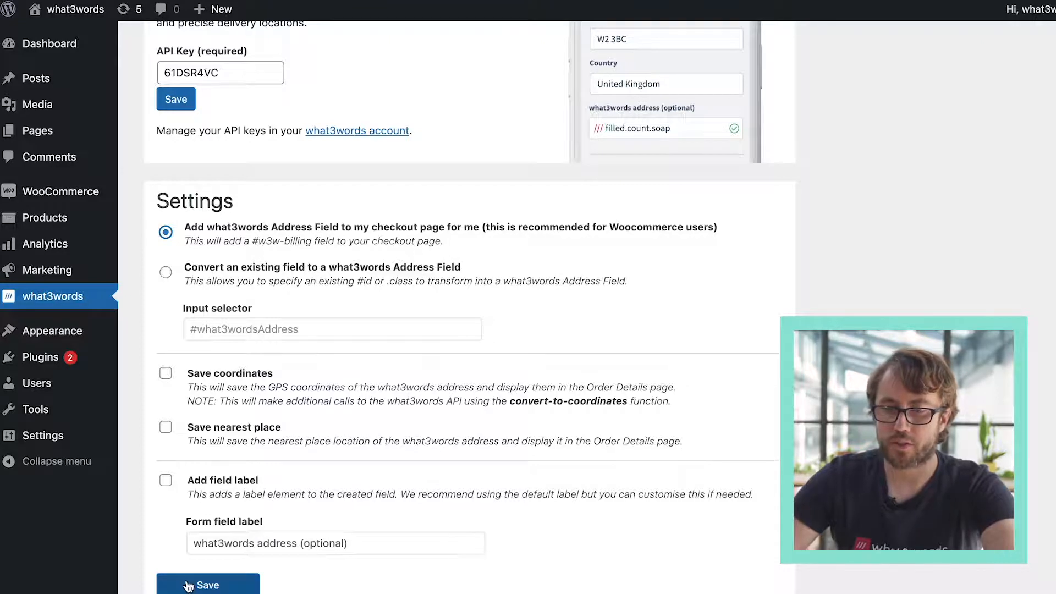
pyautogui.click(165, 584)
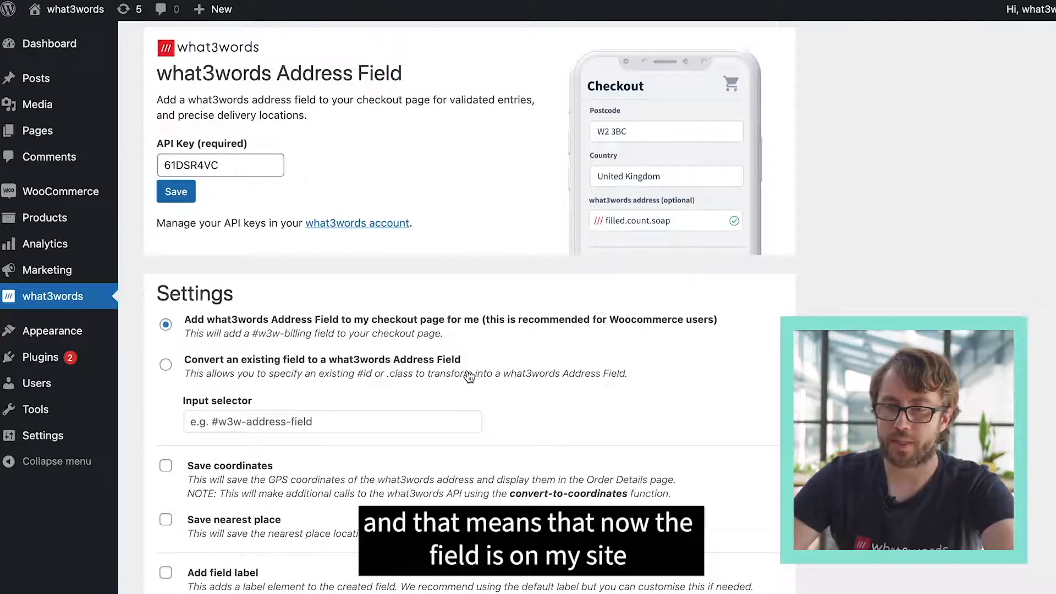
pyautogui.scroll(-1, 468, 376)
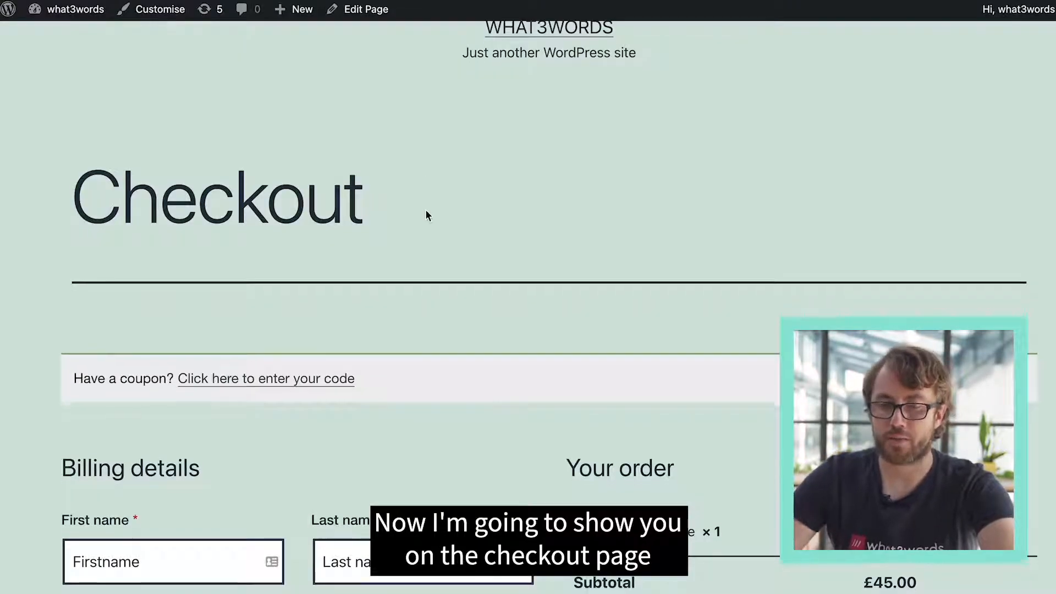
# - Switch to the store's checkout page, refresh it and find the what3words address field in the billing details
pyautogui.scroll(-3, 427, 215)
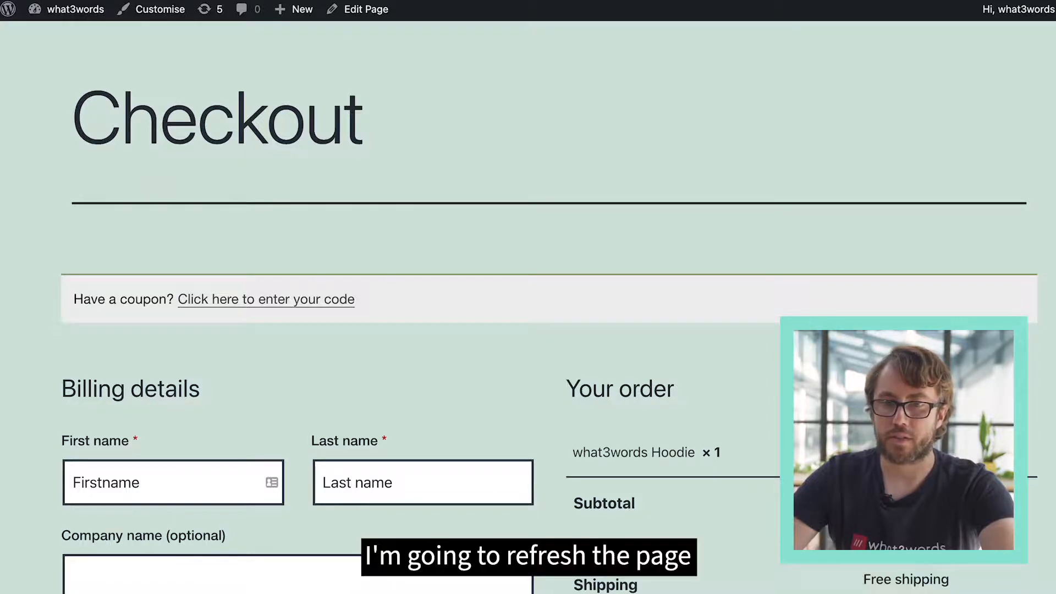
pyautogui.scroll(-3, 425, 374)
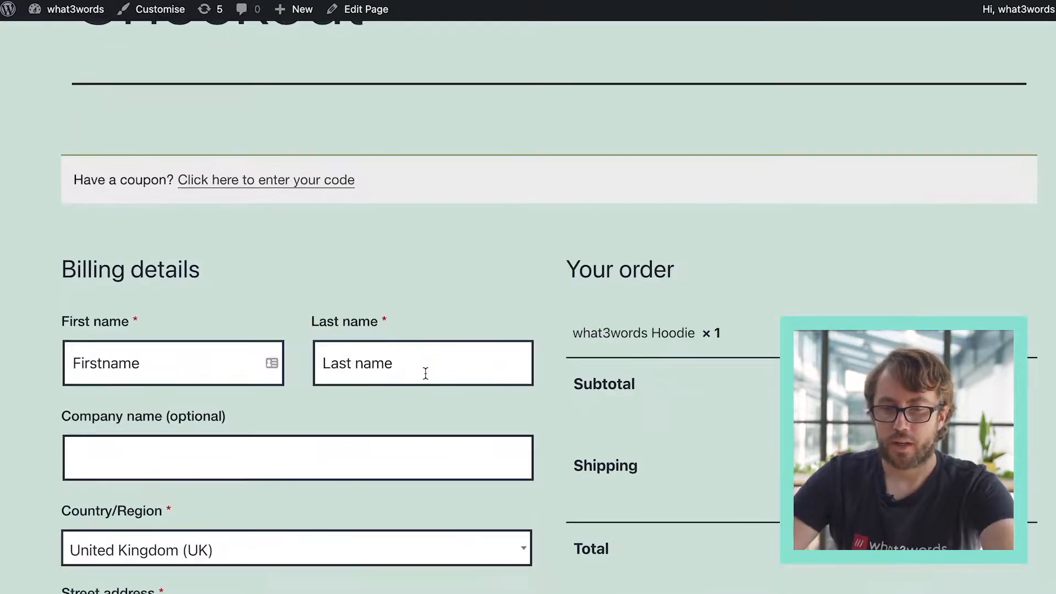
pyautogui.scroll(-4, 386, 328)
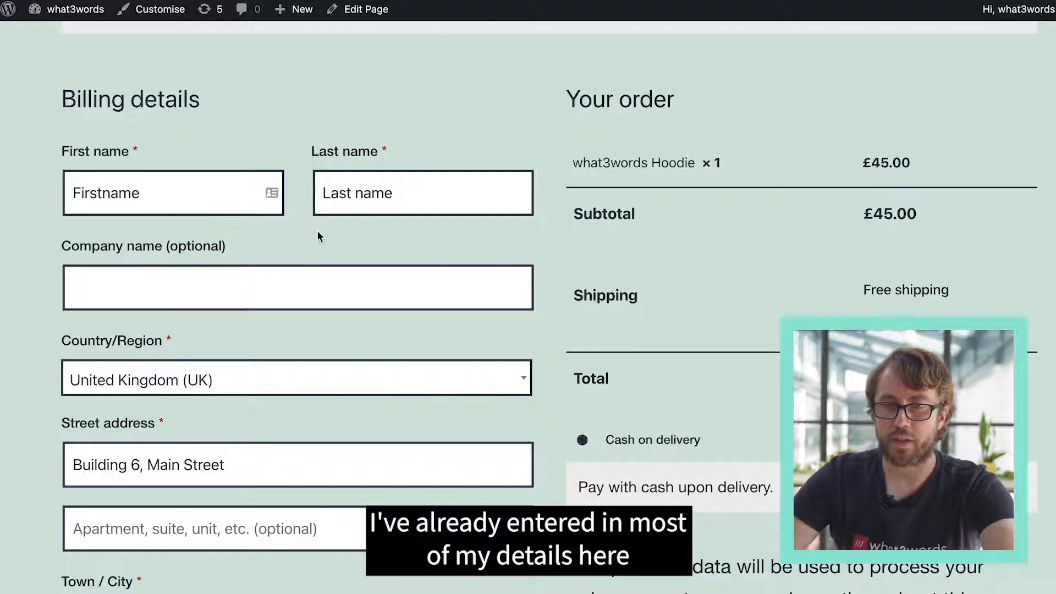
pyautogui.scroll(-8, 296, 337)
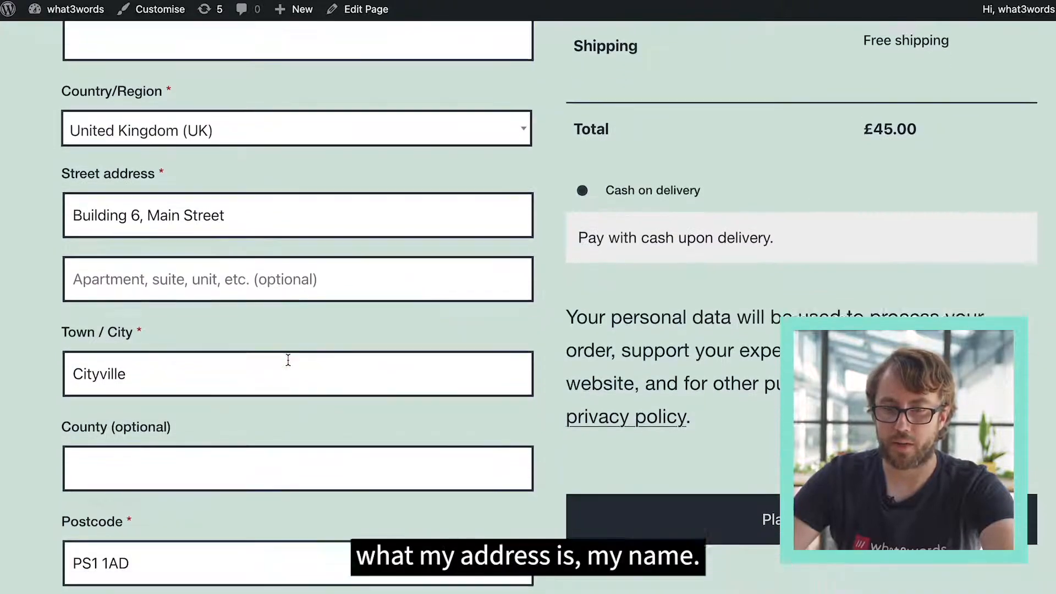
pyautogui.scroll(-5, 288, 361)
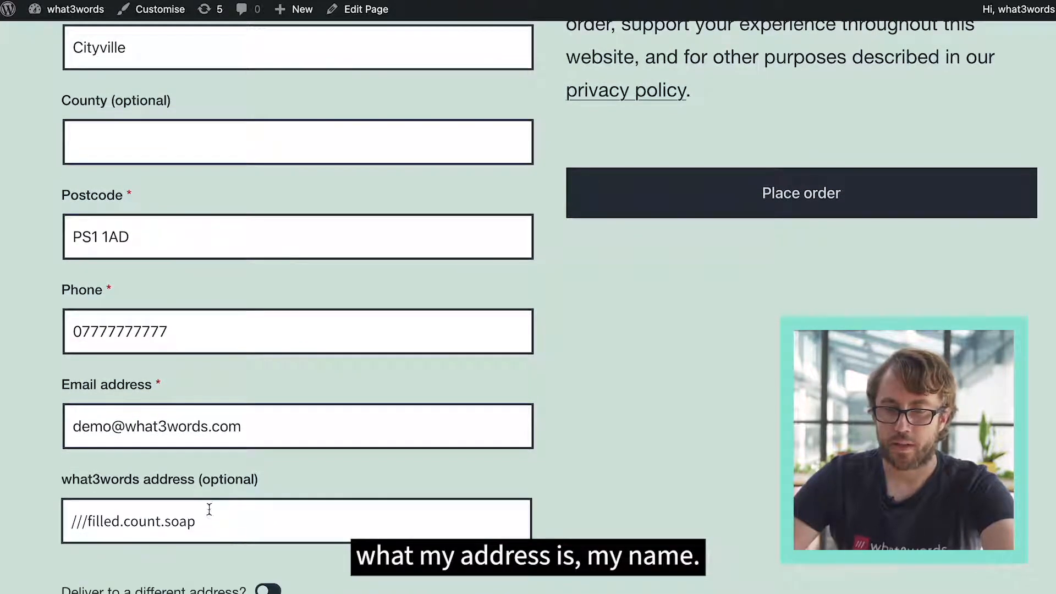
# - Re-enter "///filled.count.soap" in the checkout's what3words address field and choose the filled.count.soap suggestion near Bayswater, London
pyautogui.click(215, 523)
pyautogui.moveTo(215, 522); pyautogui.dragTo(27, 496)
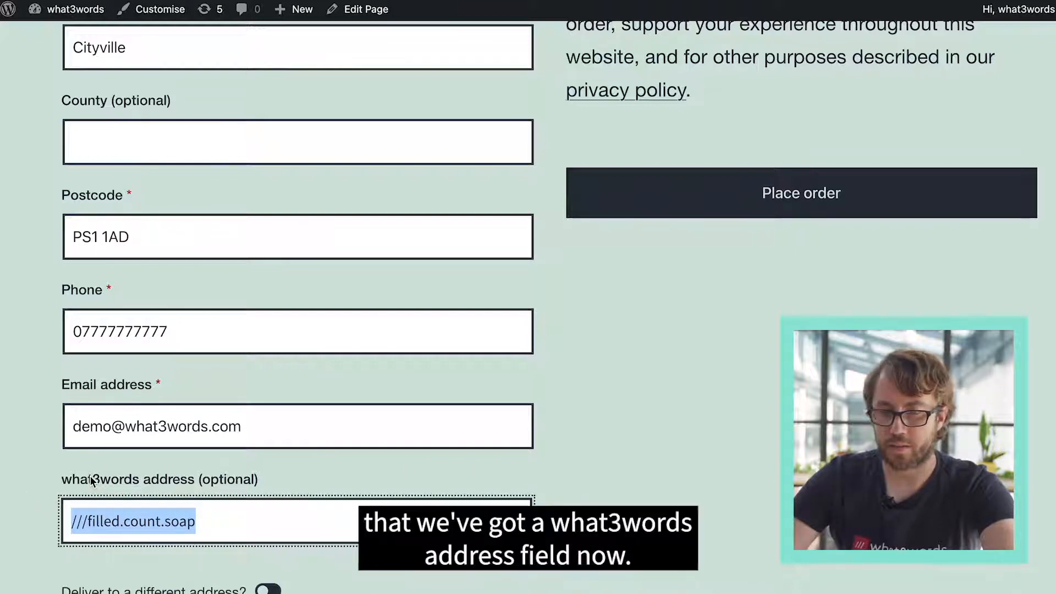
pyautogui.press('BackSpace')
pyautogui.write('///')
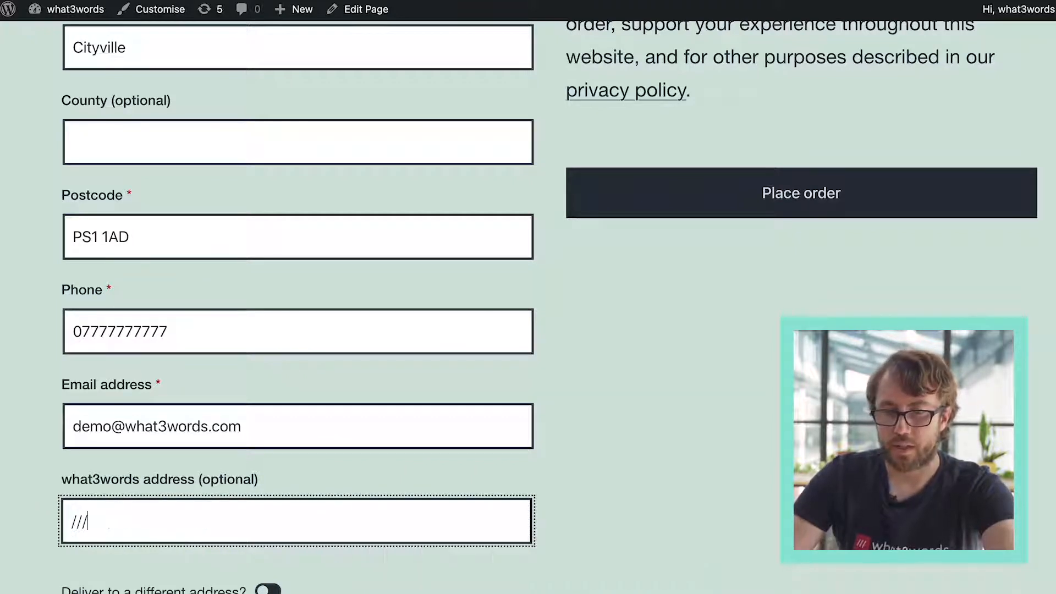
pyautogui.write('filled.c')
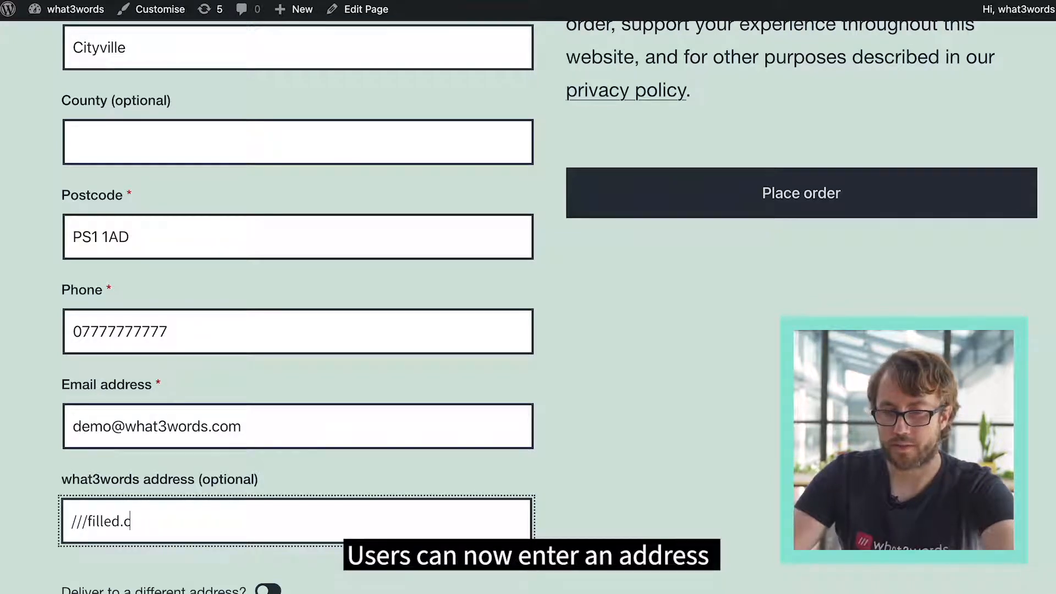
pyautogui.write('ount.s')
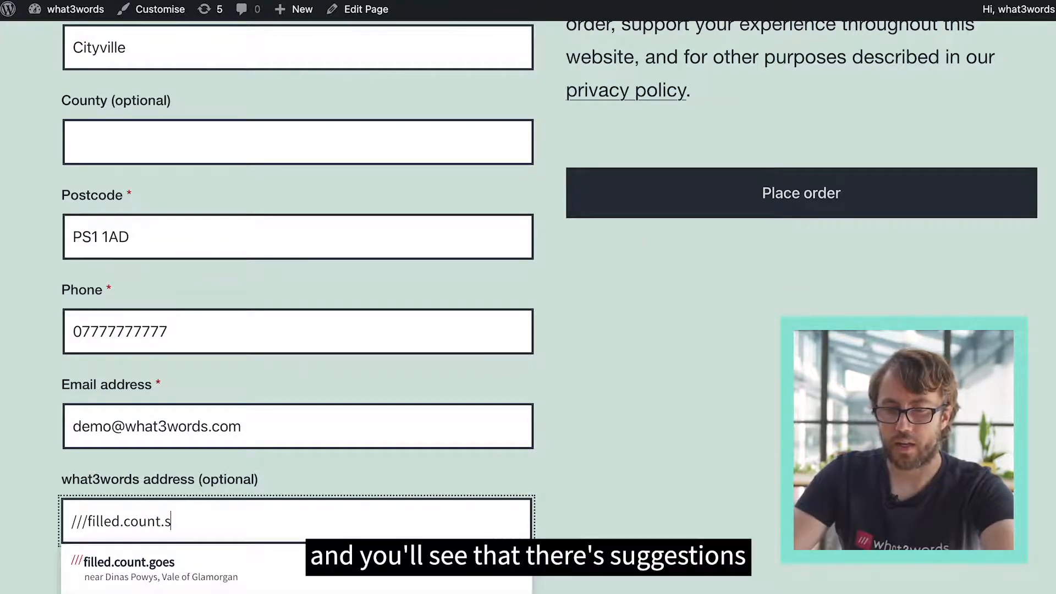
pyautogui.scroll(-1, 528, 297)
pyautogui.scroll(-2, 297, 418)
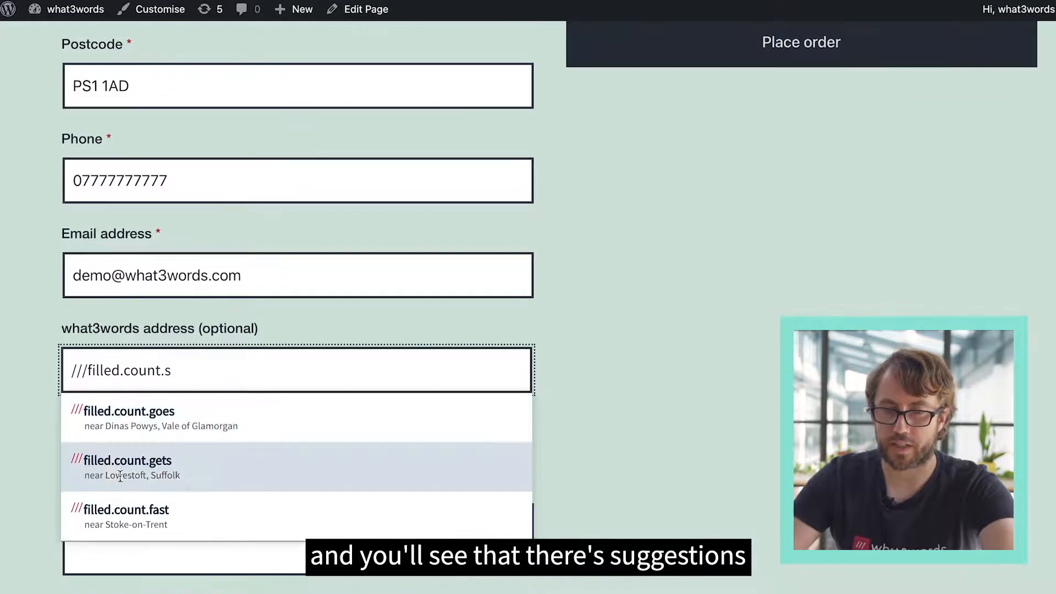
pyautogui.write('oap')
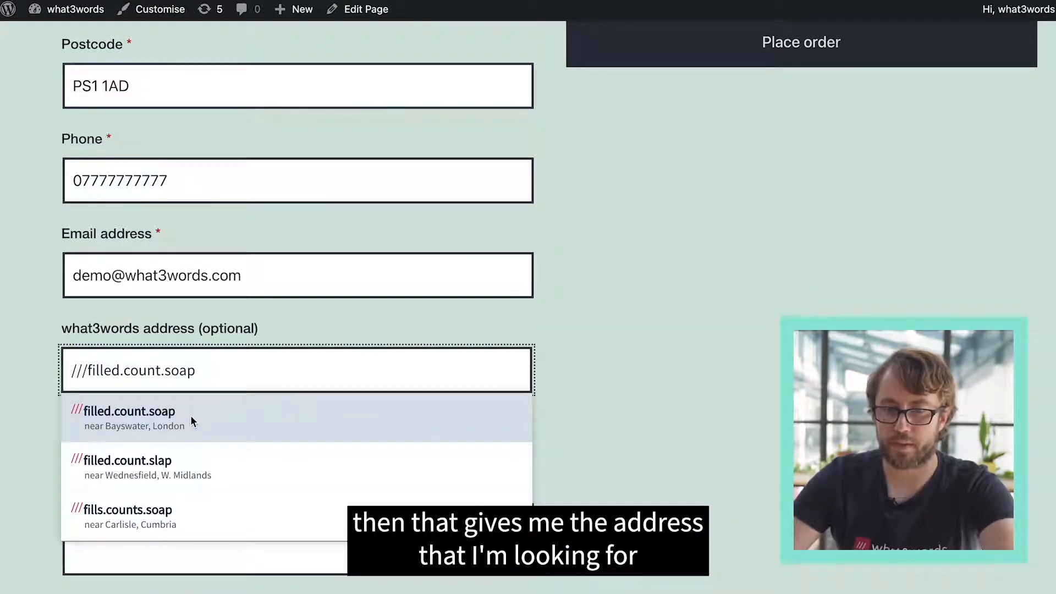
pyautogui.click(158, 418)
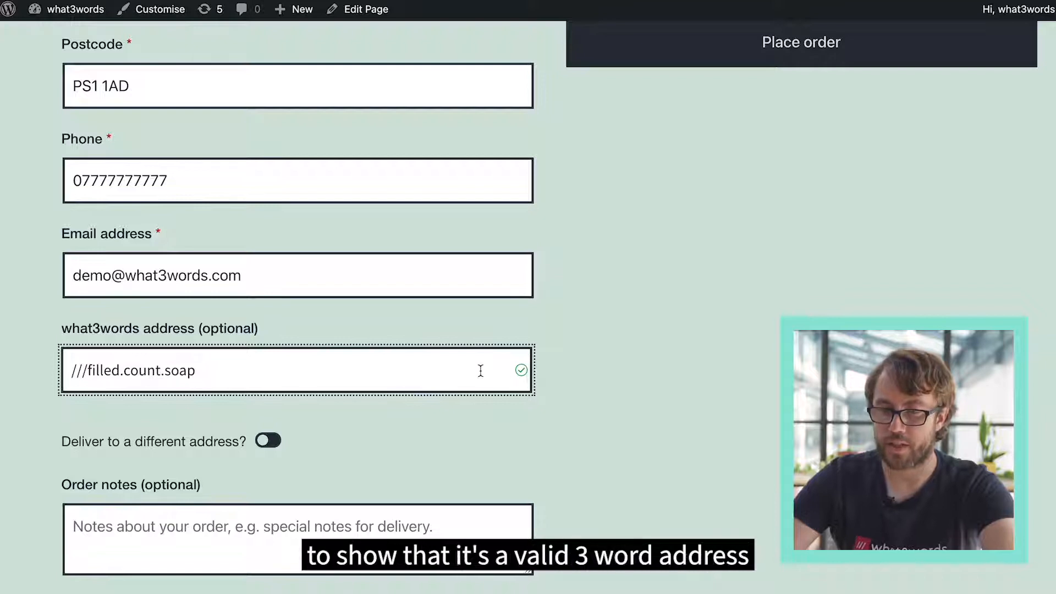
# - Review the completed billing details on the checkout page and place the order
pyautogui.scroll(5, 480, 371)
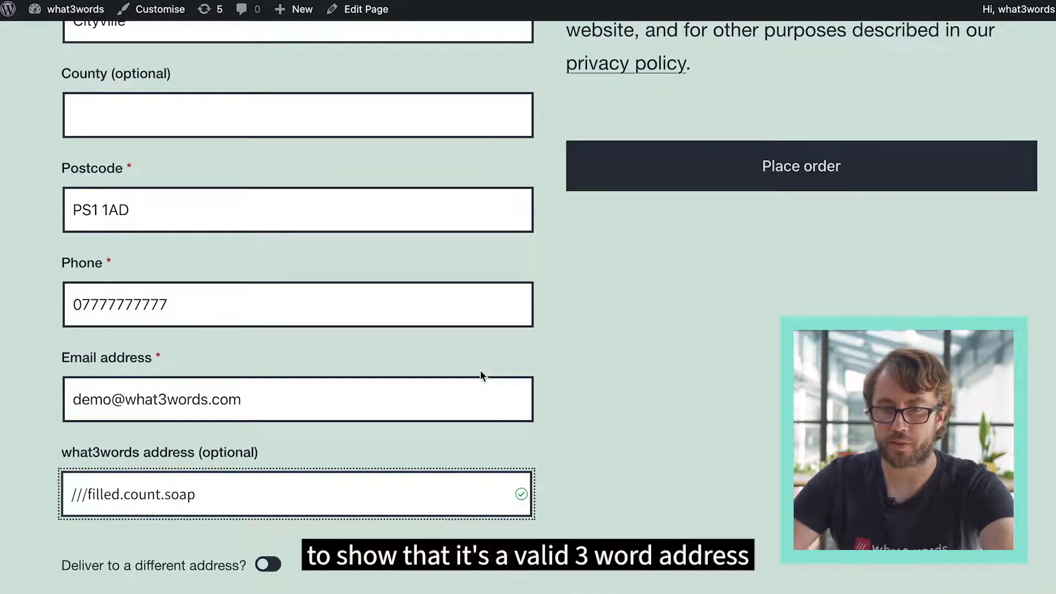
pyautogui.scroll(5, 480, 370)
pyautogui.scroll(-5, 480, 371)
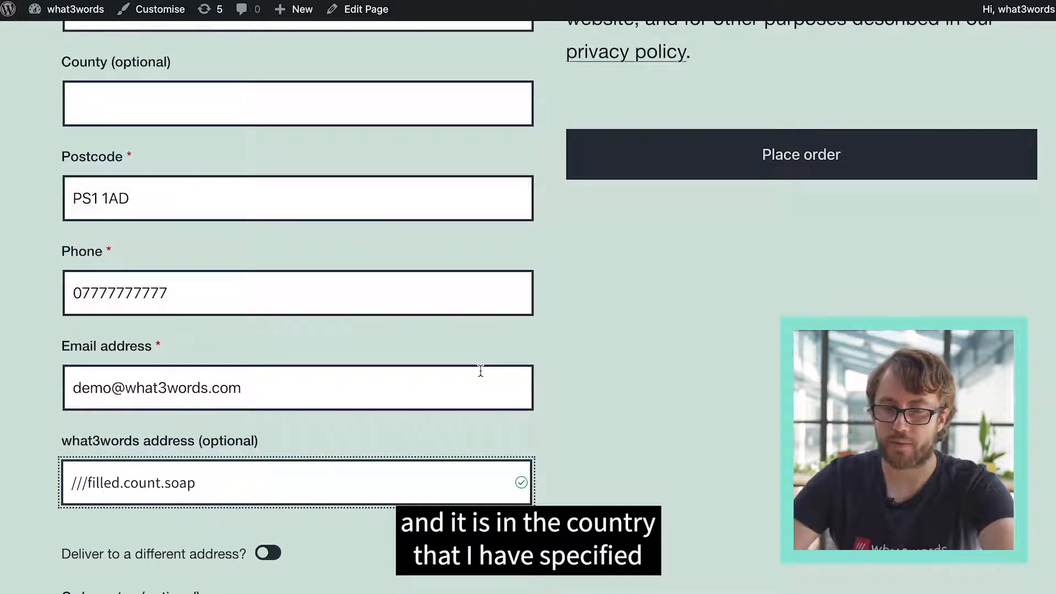
pyautogui.scroll(-1, 480, 371)
pyautogui.scroll(1, 480, 372)
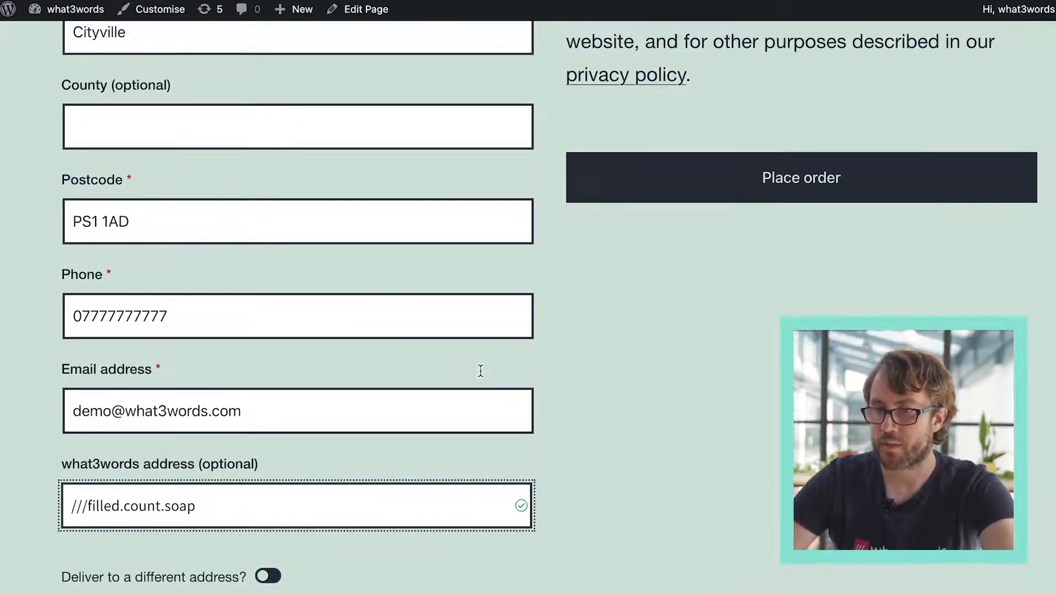
pyautogui.click(755, 173)
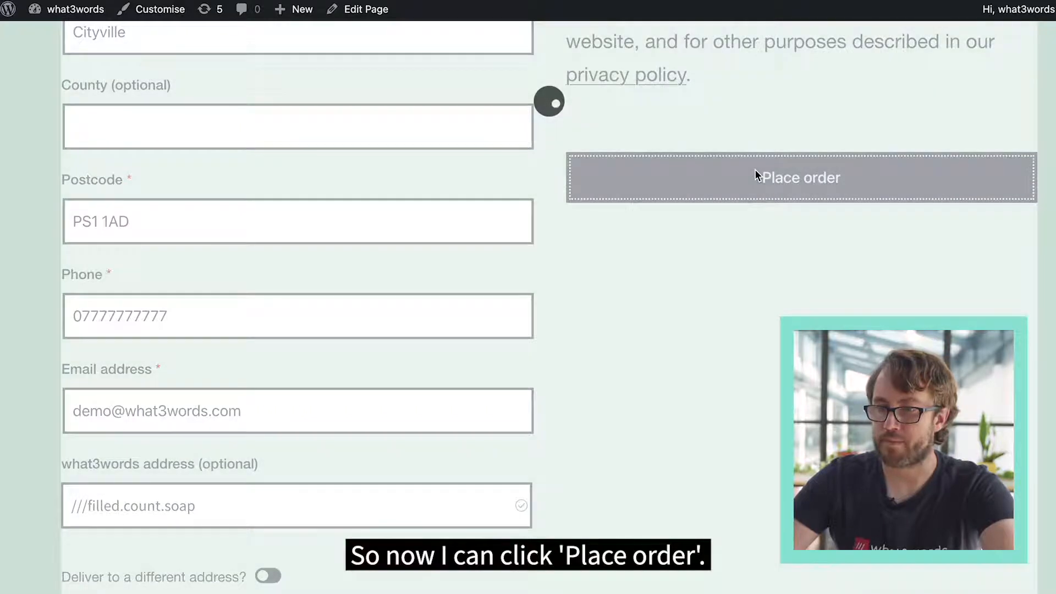
# - Examine the order confirmation, including the order details, billing and shipping addresses, and the what3words address
pyautogui.scroll(-3, 304, 503)
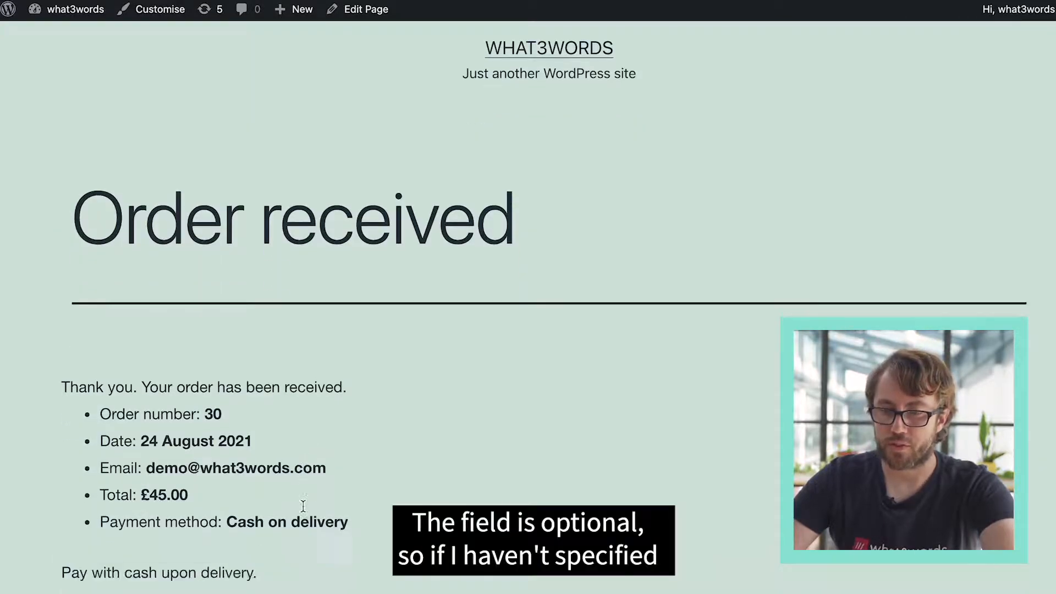
pyautogui.scroll(-10, 303, 506)
pyautogui.scroll(1, 303, 506)
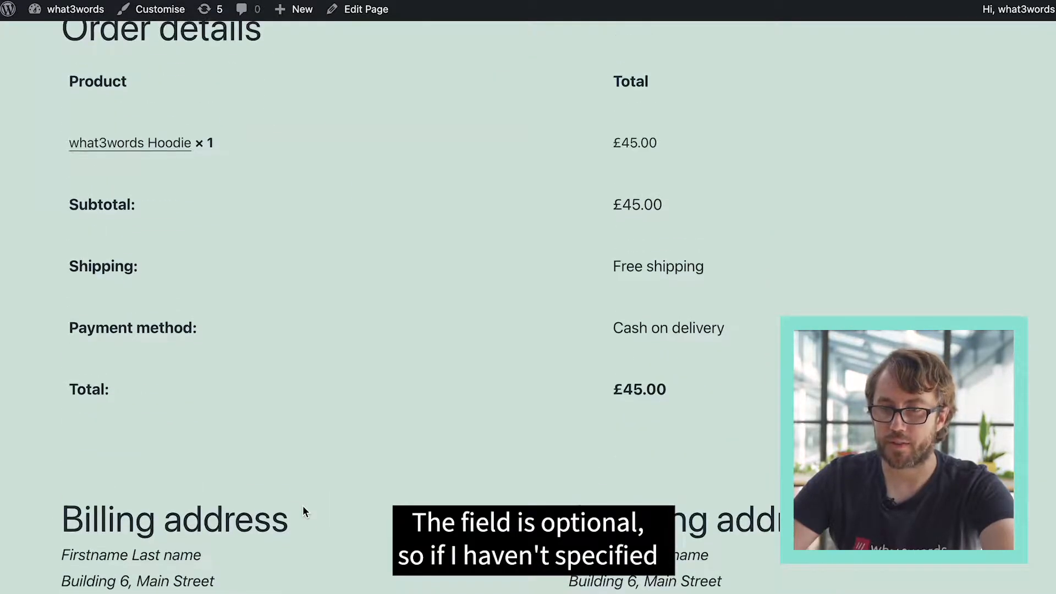
pyautogui.scroll(-2, 303, 506)
pyautogui.scroll(-4, 303, 507)
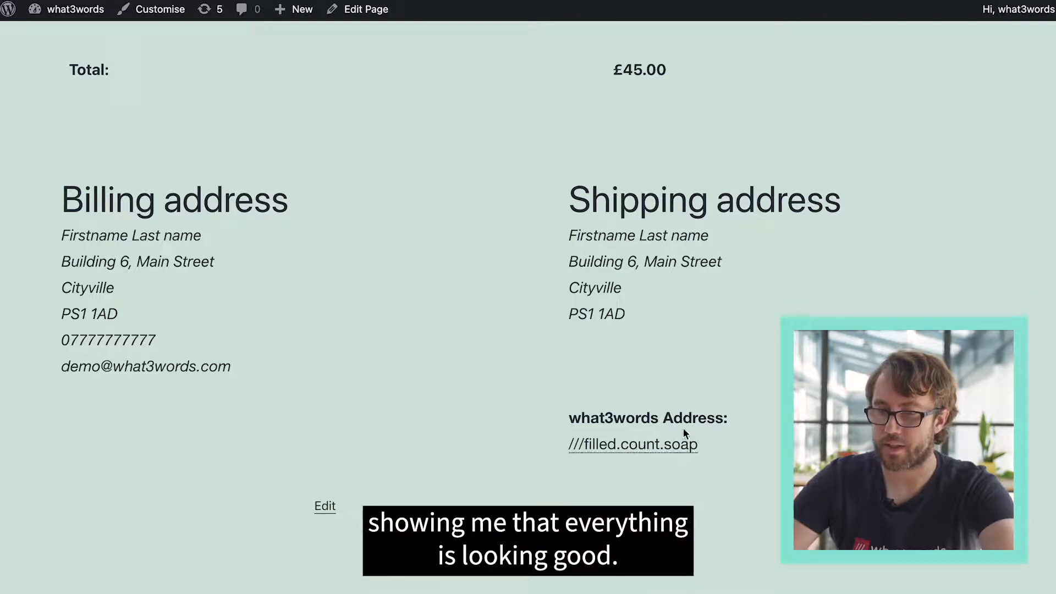
pyautogui.scroll(3, 747, 228)
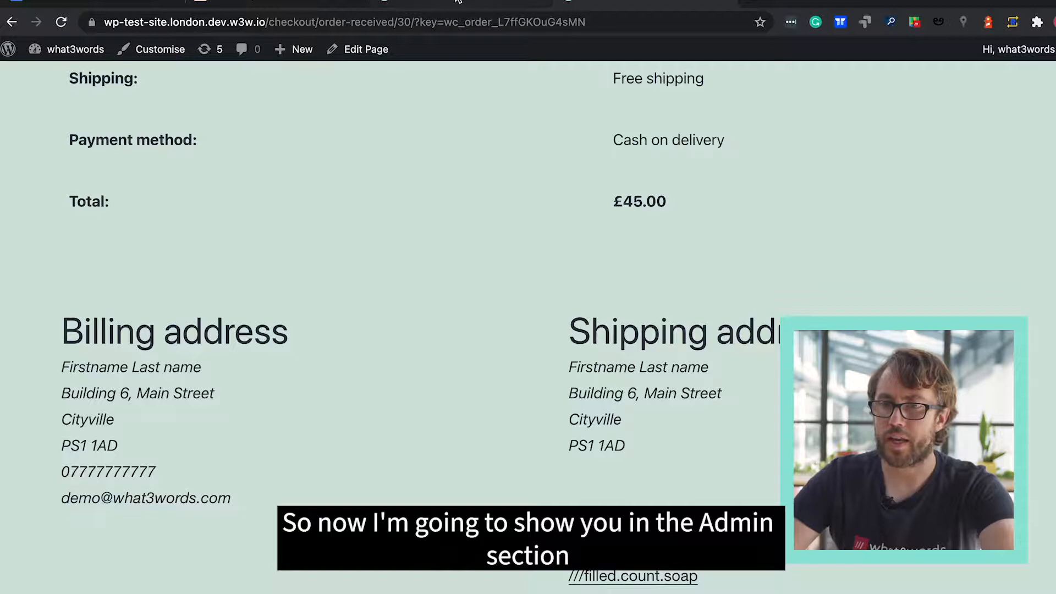
# - Switch to the site's admin area, open the newly placed order from the WooCommerce orders and examine its details and what3words address
pyautogui.click(458, 2)
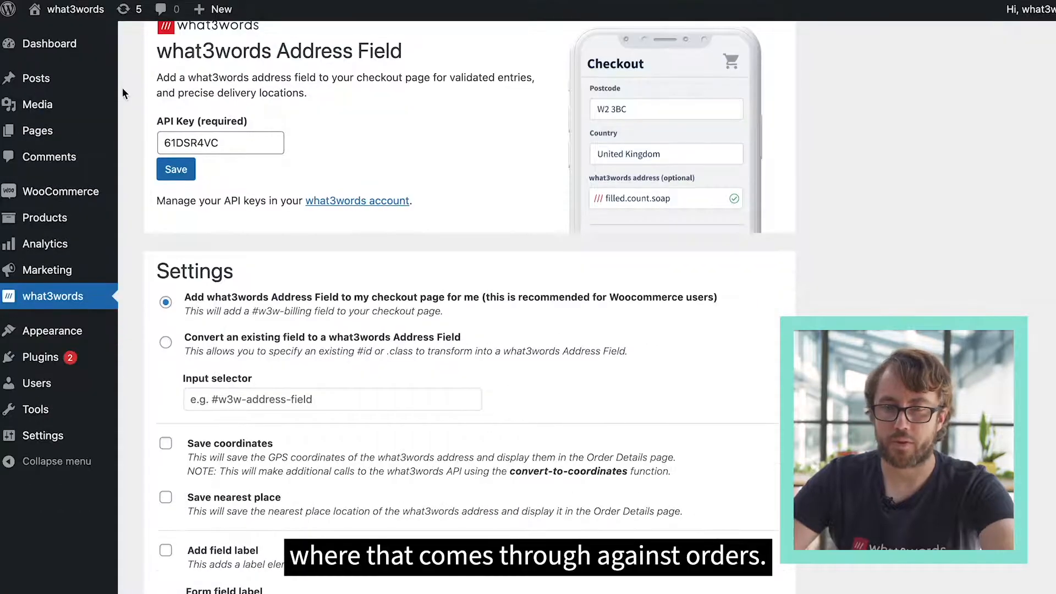
pyautogui.scroll(1, 58, 240)
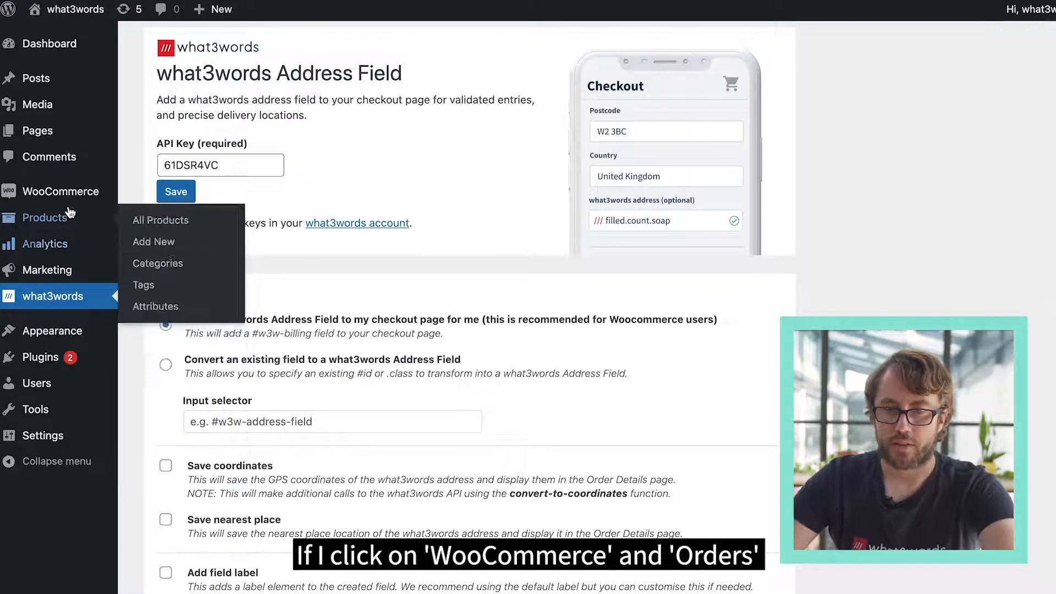
pyautogui.moveTo(70, 198)
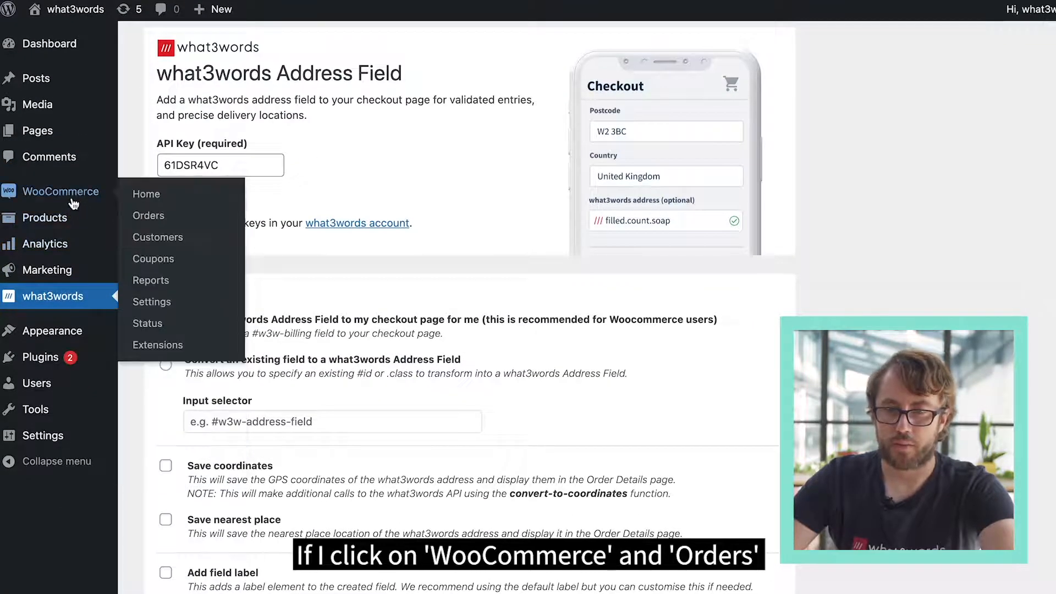
pyautogui.click(154, 223)
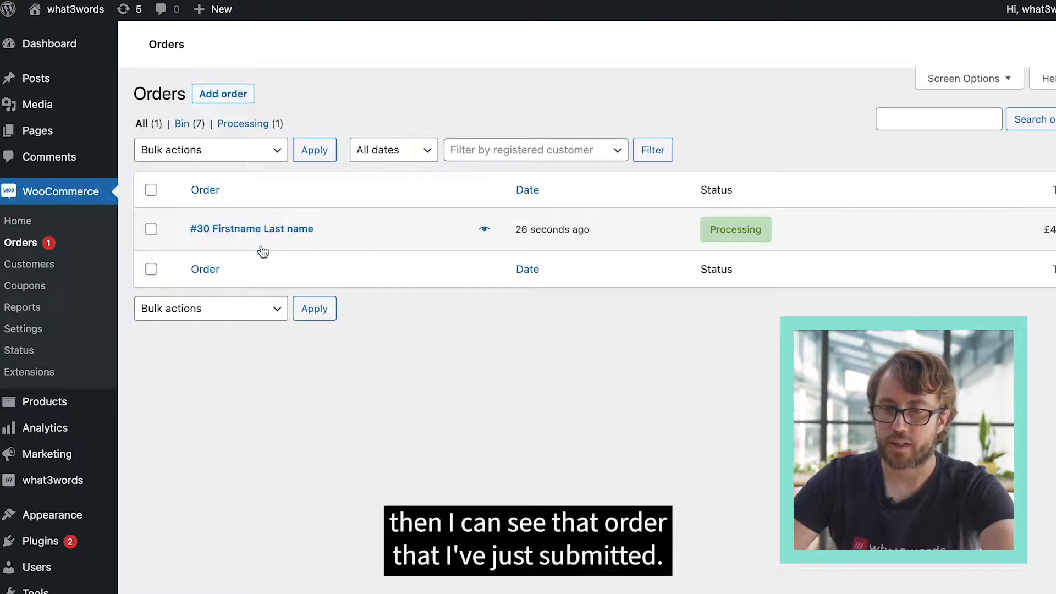
pyautogui.click(270, 232)
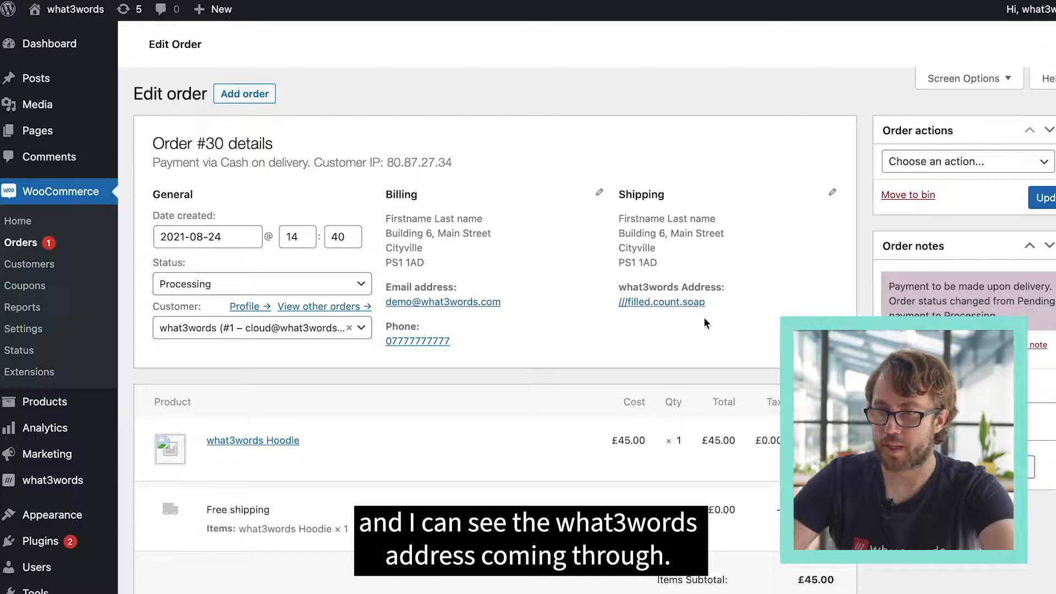
pyautogui.scroll(-3, 618, 341)
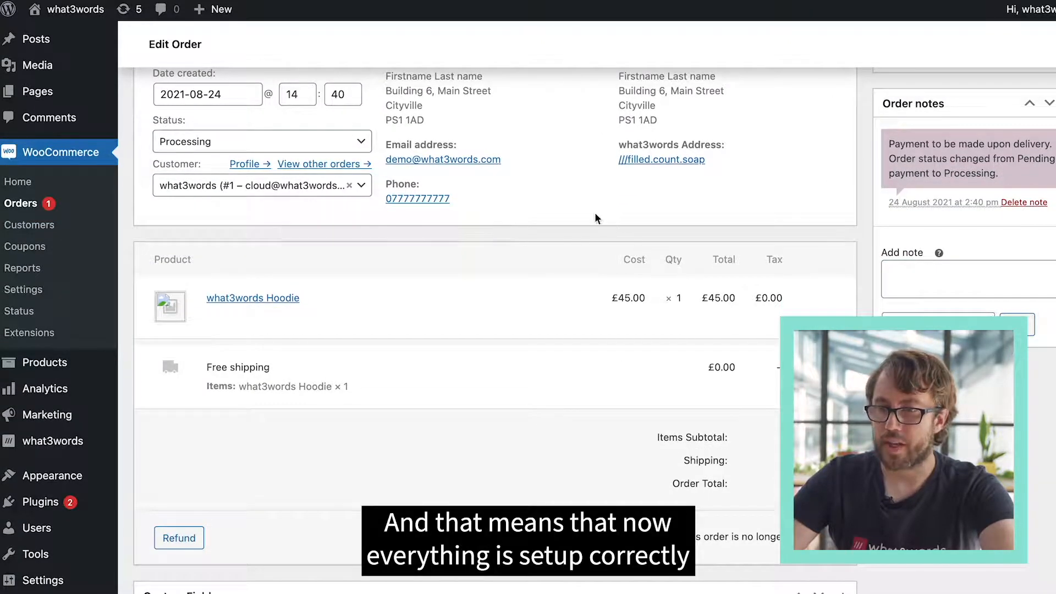
pyautogui.scroll(2, 598, 217)
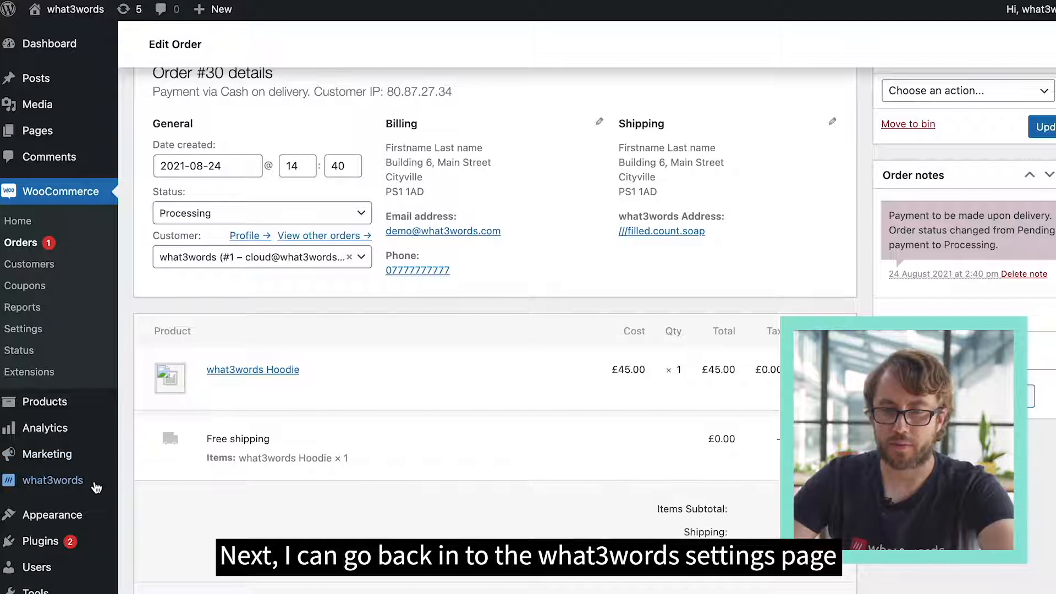
# - Return to the what3words plugin settings, review the coordinates, nearest place and field label options, and expand the Advanced Features
pyautogui.click(69, 487)
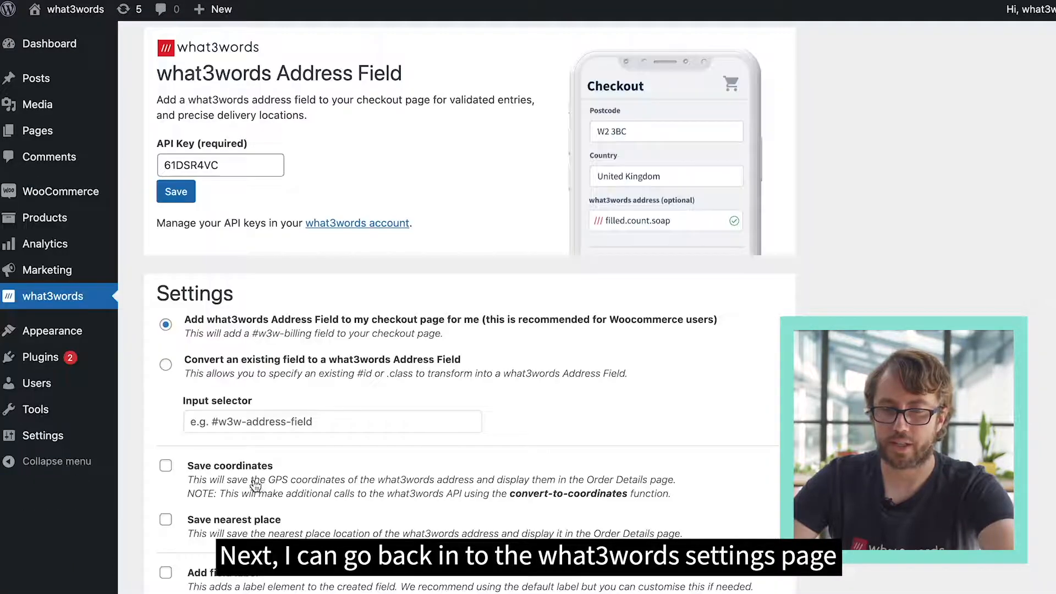
pyautogui.scroll(-5, 426, 489)
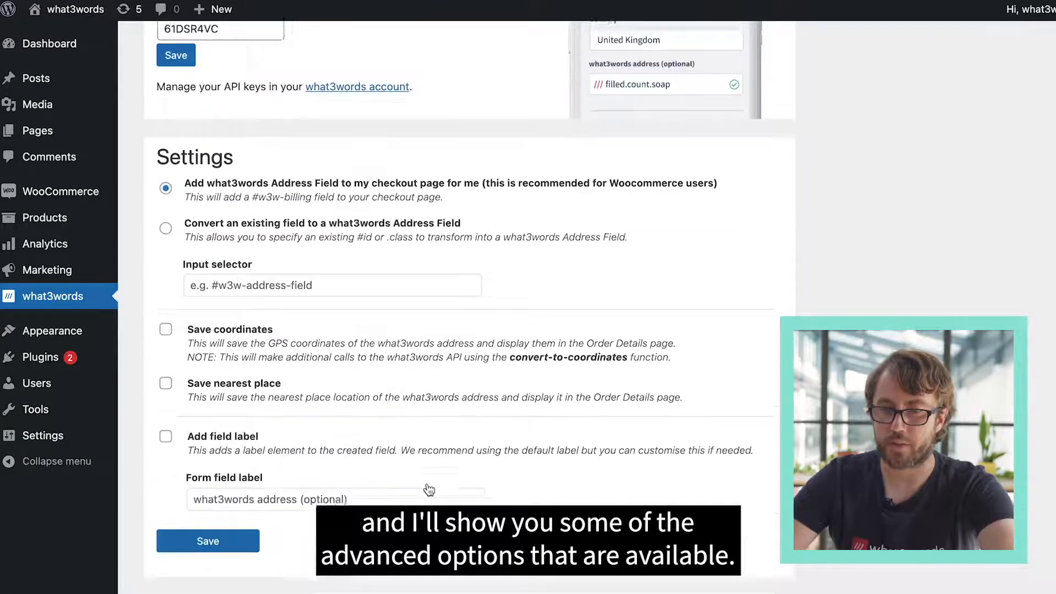
pyautogui.scroll(-5, 429, 490)
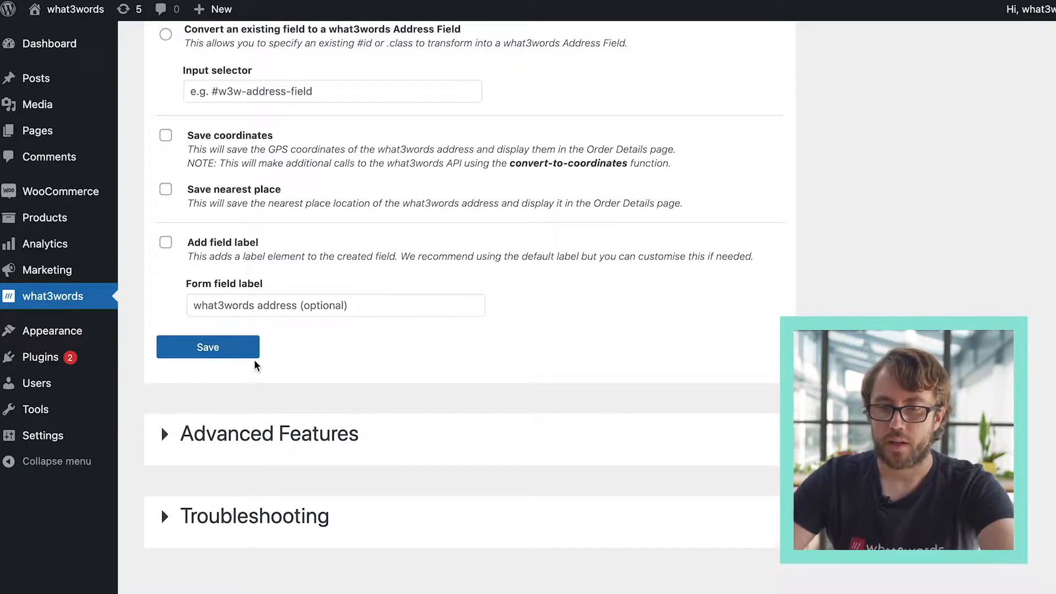
pyautogui.click(259, 428)
pyautogui.scroll(-3, 237, 435)
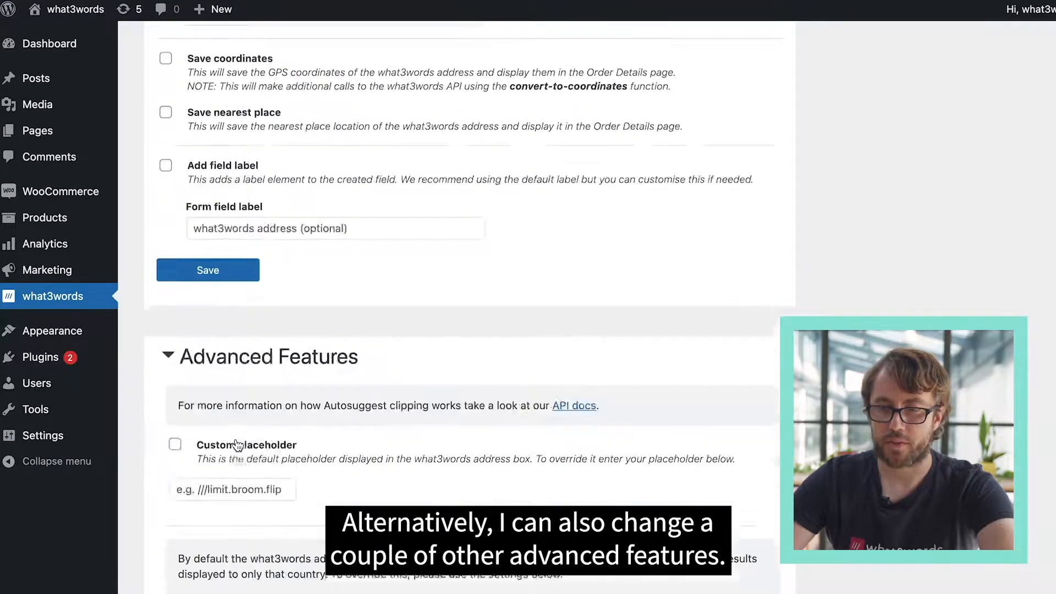
pyautogui.scroll(-3, 237, 443)
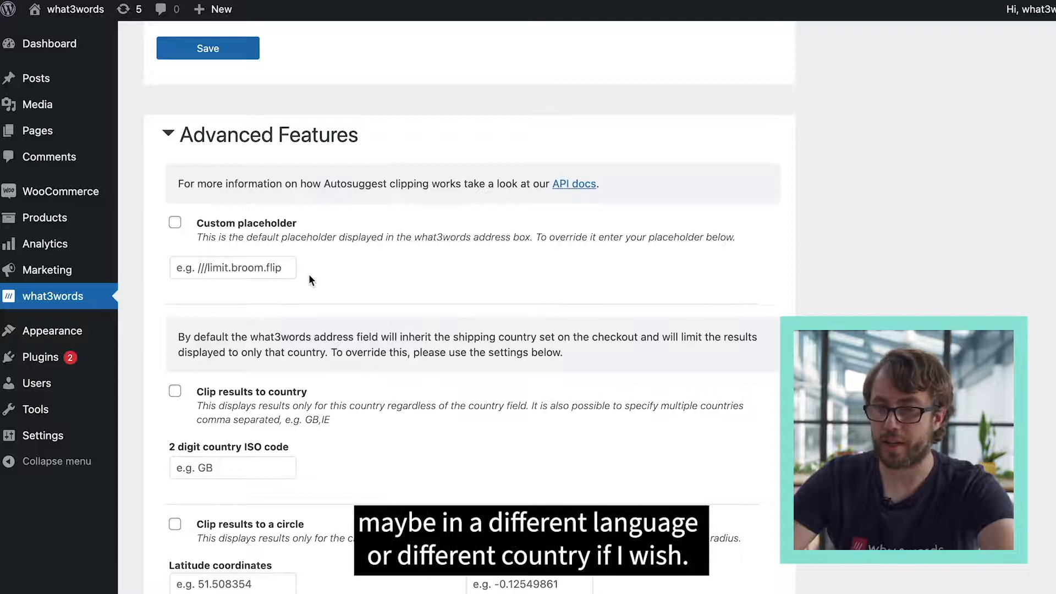
# - Enable the Custom placeholder option in the Advanced Features and disable it again
pyautogui.click(175, 222)
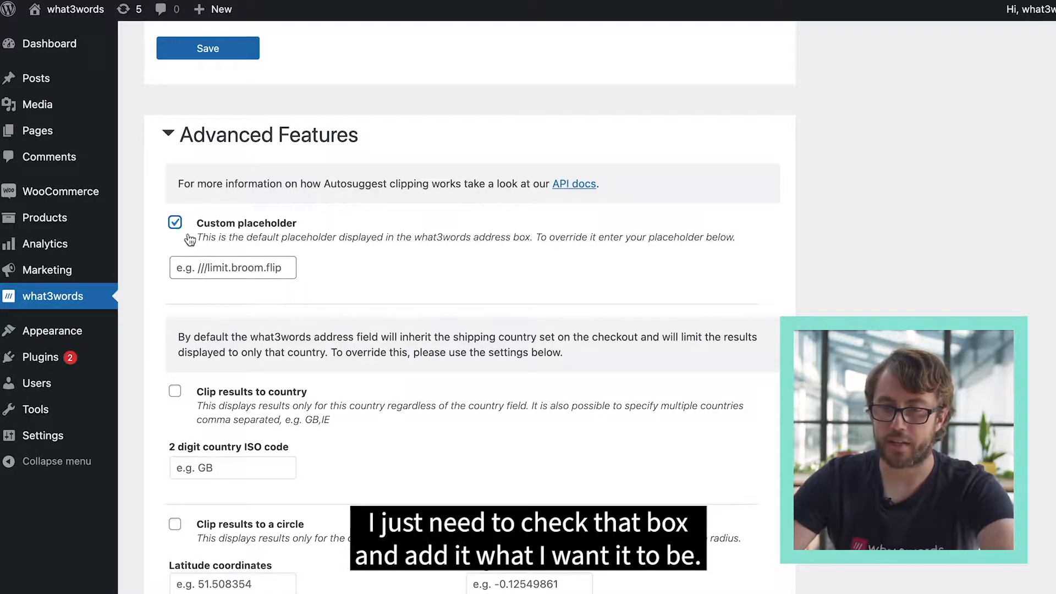
pyautogui.click(175, 222)
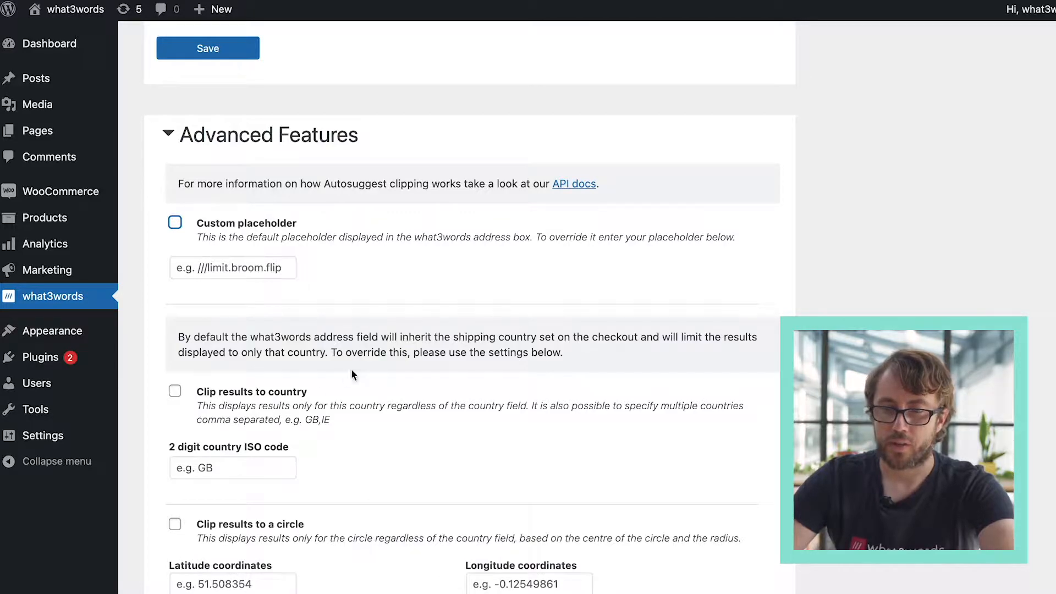
# - Examine the Advanced Features options for clipping results to a country, circle, bounding box or polygon
pyautogui.scroll(-5, 302, 406)
pyautogui.scroll(-2, 303, 407)
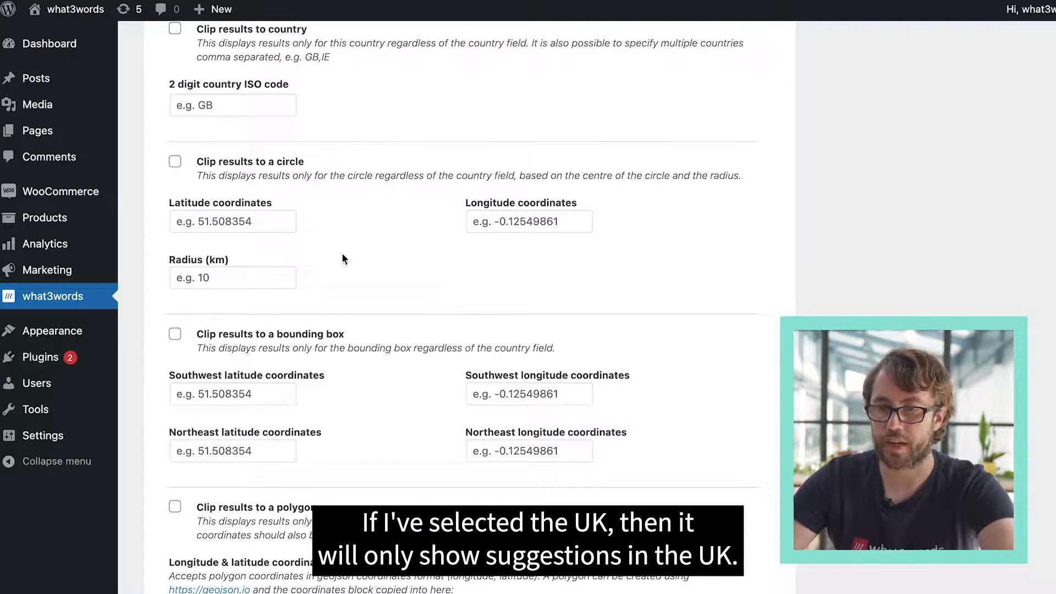
pyautogui.scroll(-3, 330, 378)
pyautogui.scroll(4, 330, 378)
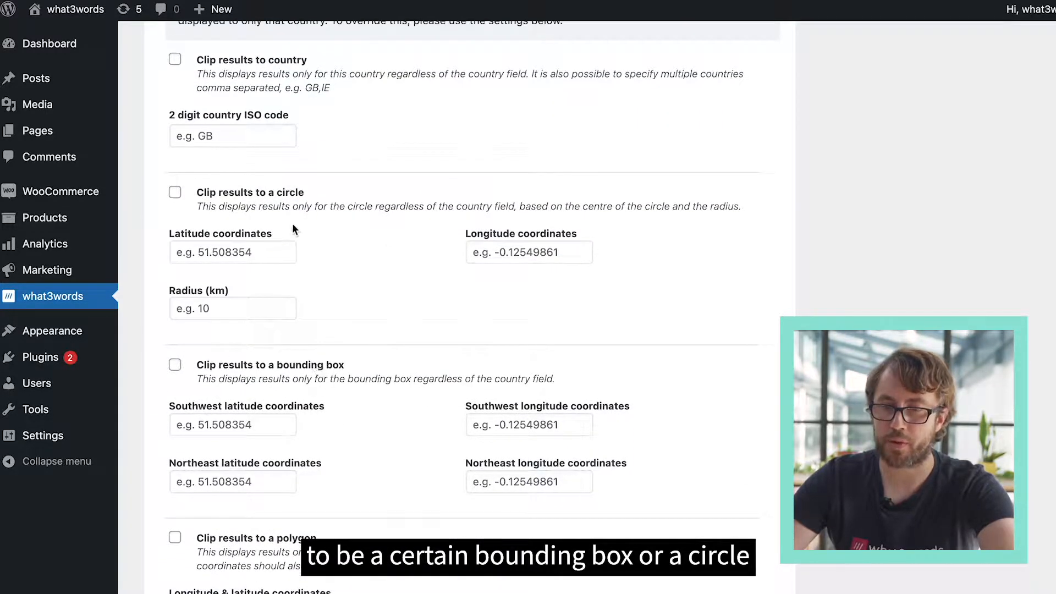
pyautogui.scroll(-3, 300, 410)
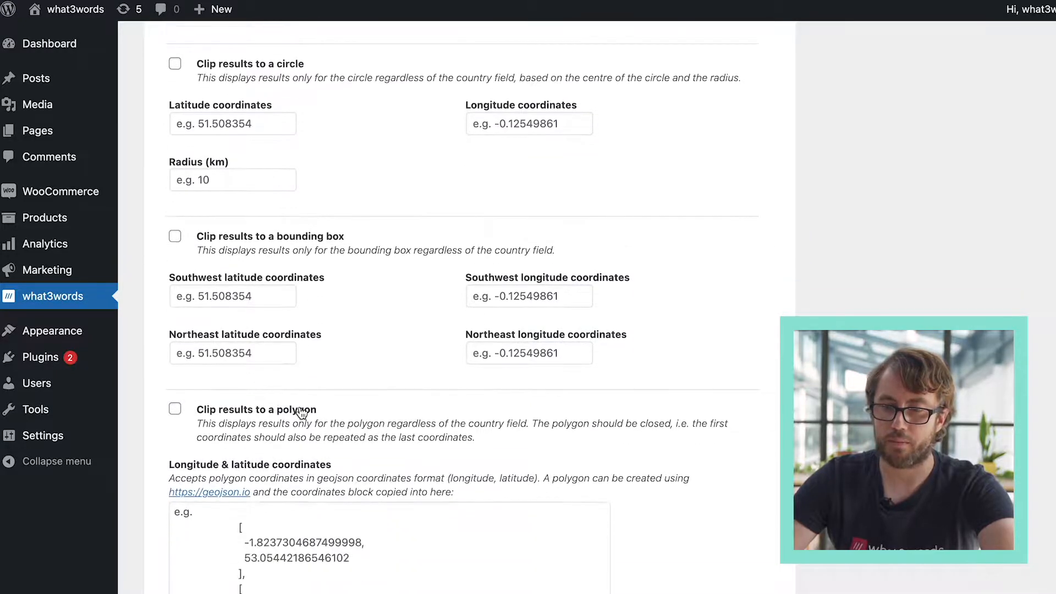
pyautogui.scroll(-9, 301, 413)
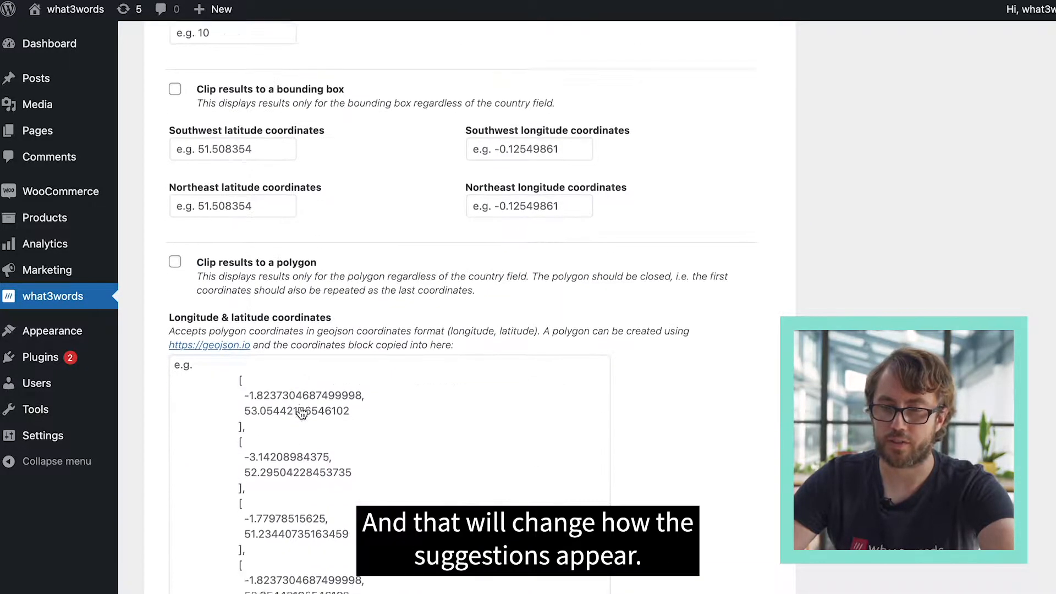
pyautogui.scroll(-1, 300, 409)
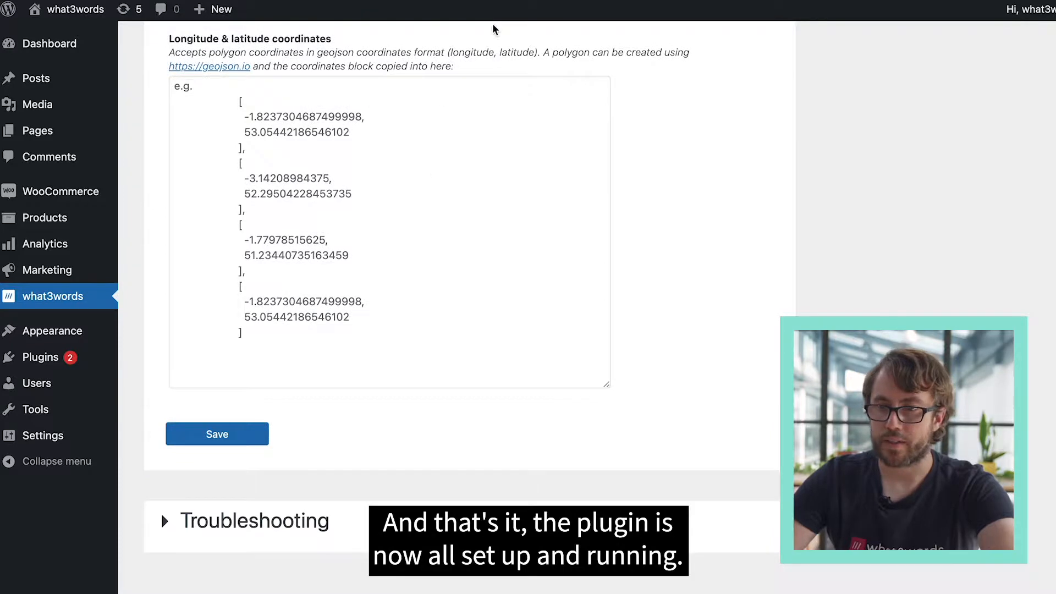
pyautogui.scroll(20, 723, 98)
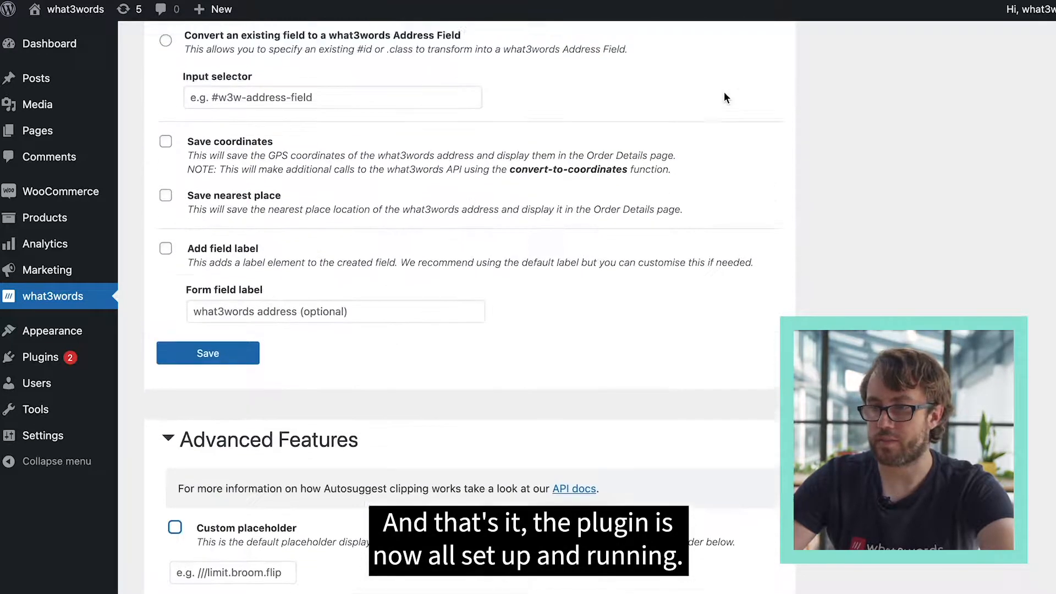